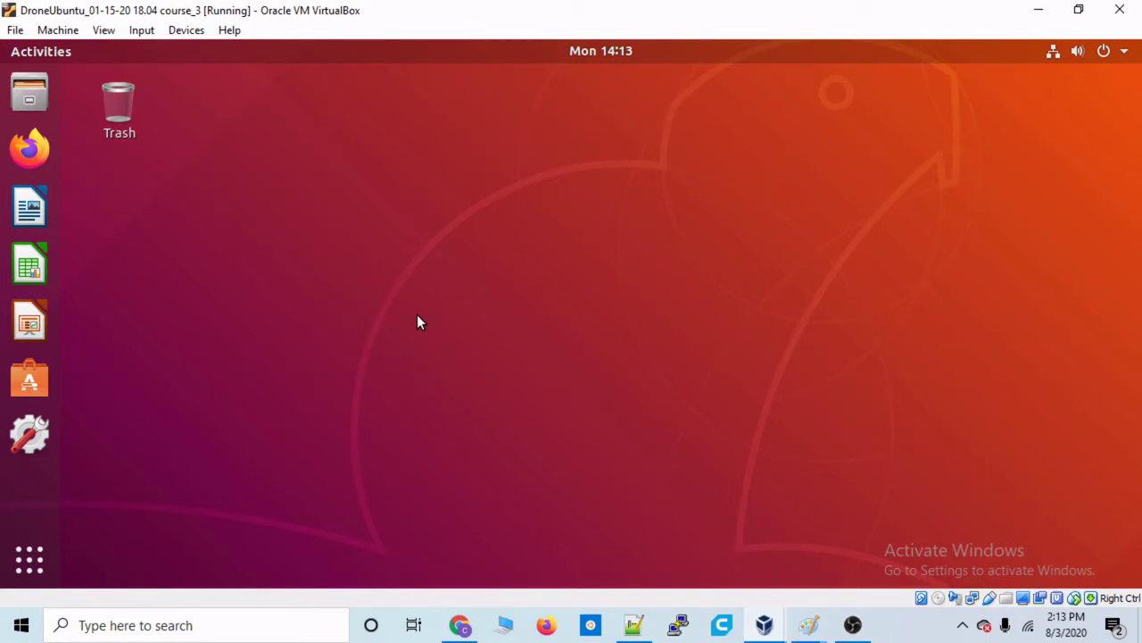
- Open a terminal and launch Gazebo with the iris_arducopter_runway.world file
key("ctrl+alt+t")
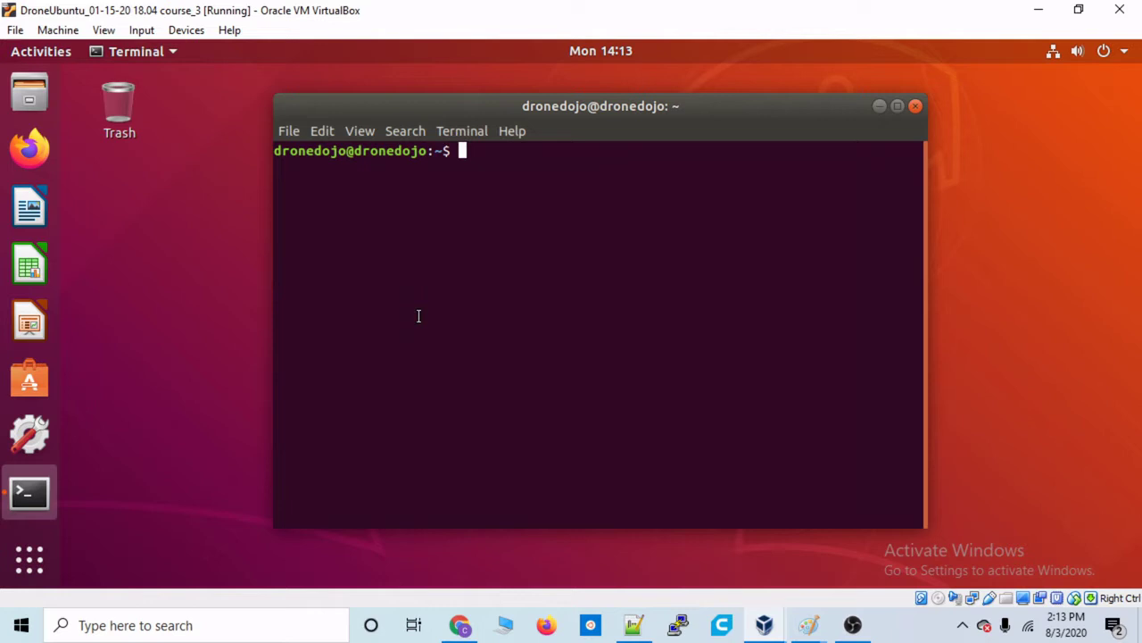
type("gazebo iri")
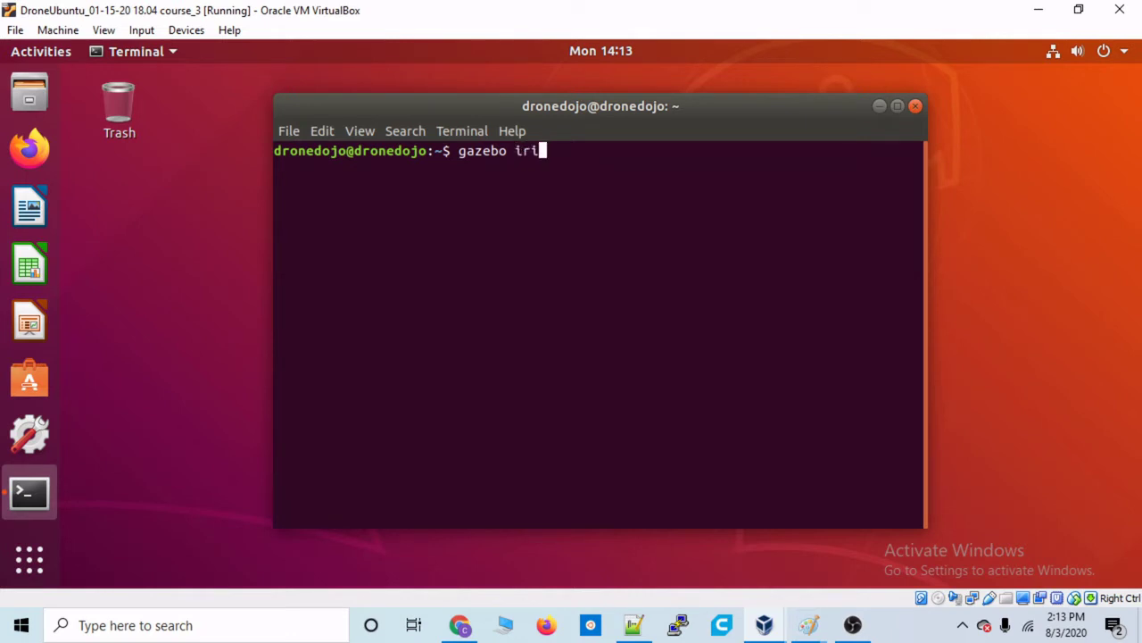
type("s_arducopter_")
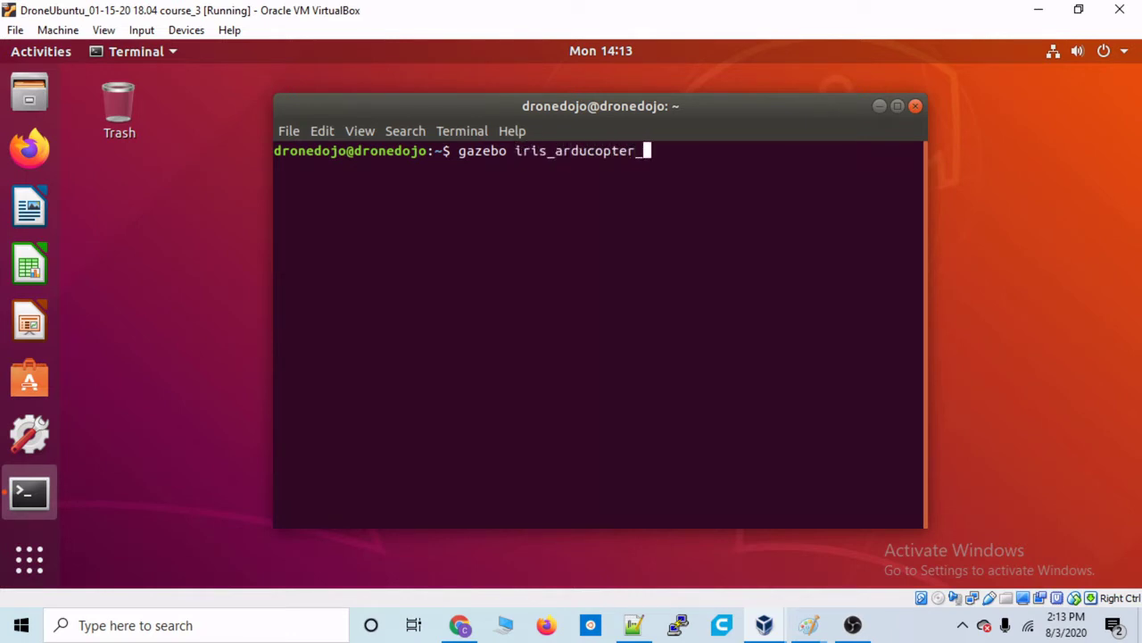
type("runway.world")
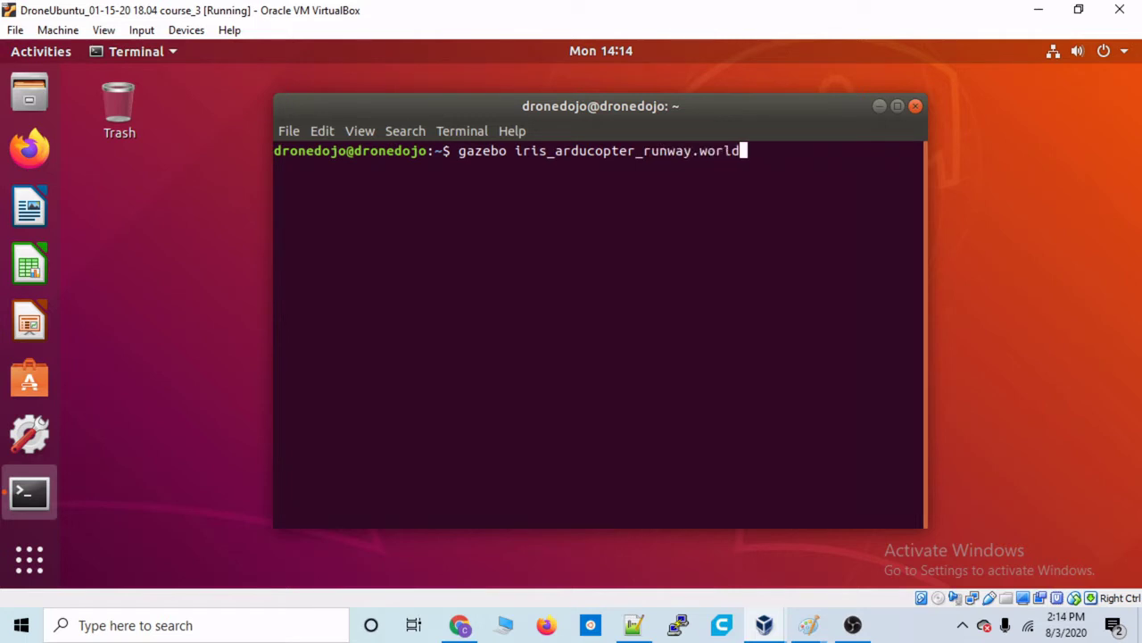
key("Return")
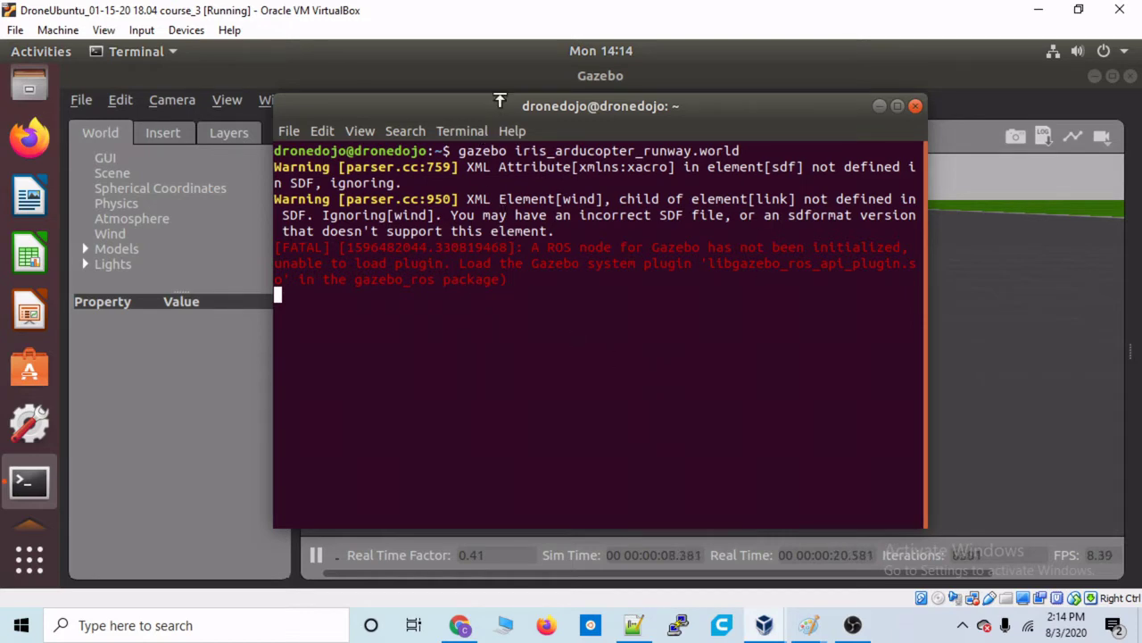
- Look at the drone behind the terminal window and examine the gazebo command and its red FATAL message about the ROS node
left_click_drag(528, 104, 766, 402)
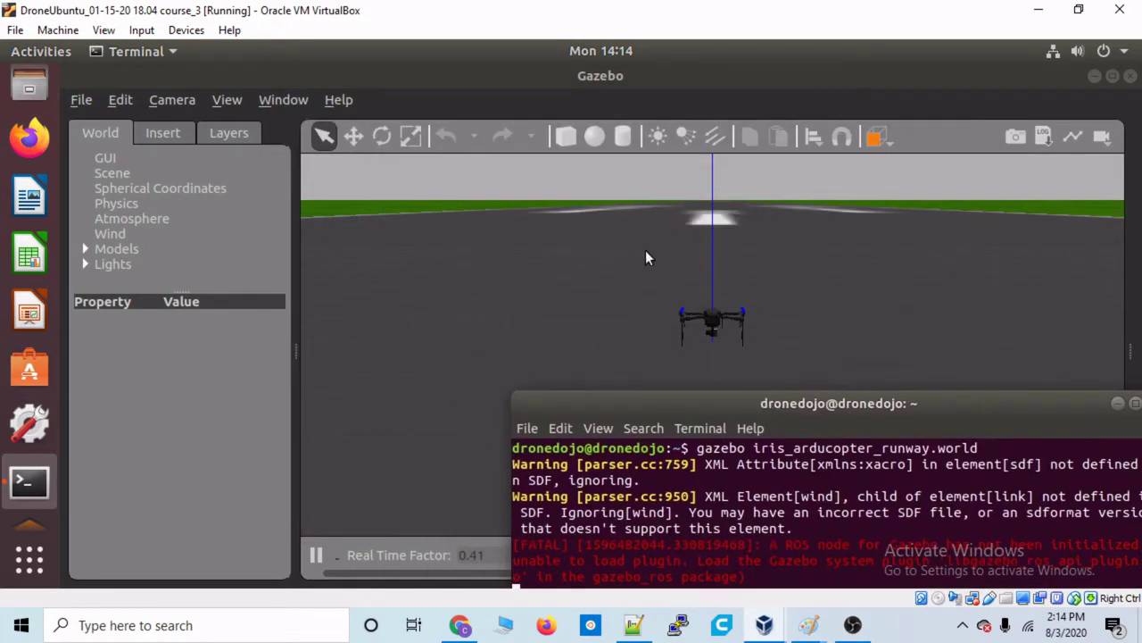
left_click_drag(870, 391, 528, 114)
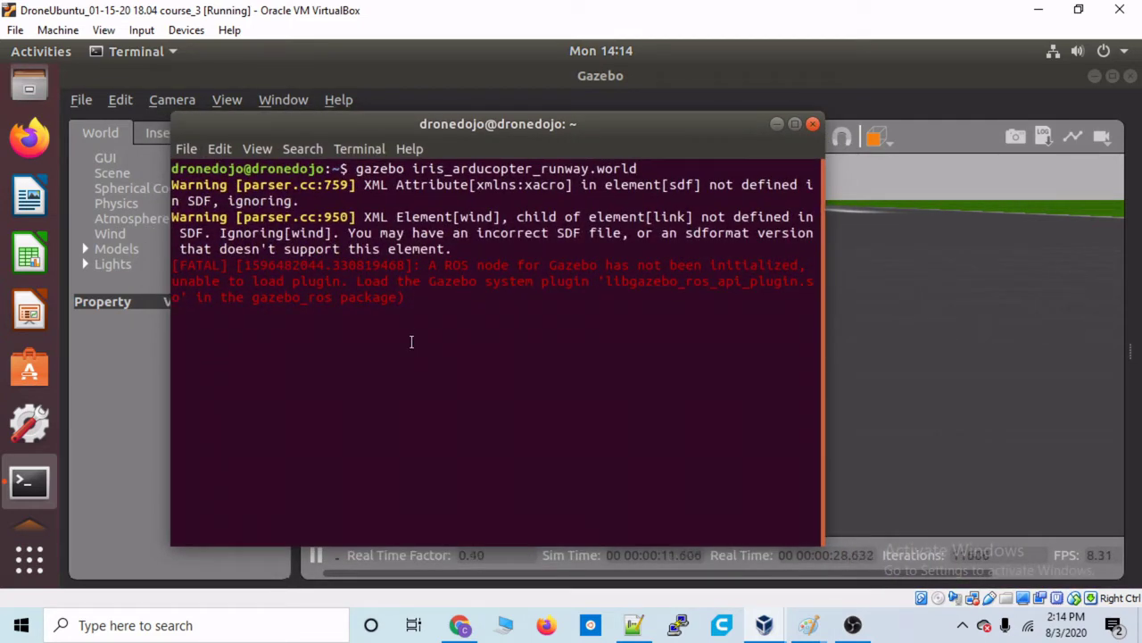
left_click_drag(356, 169, 404, 170)
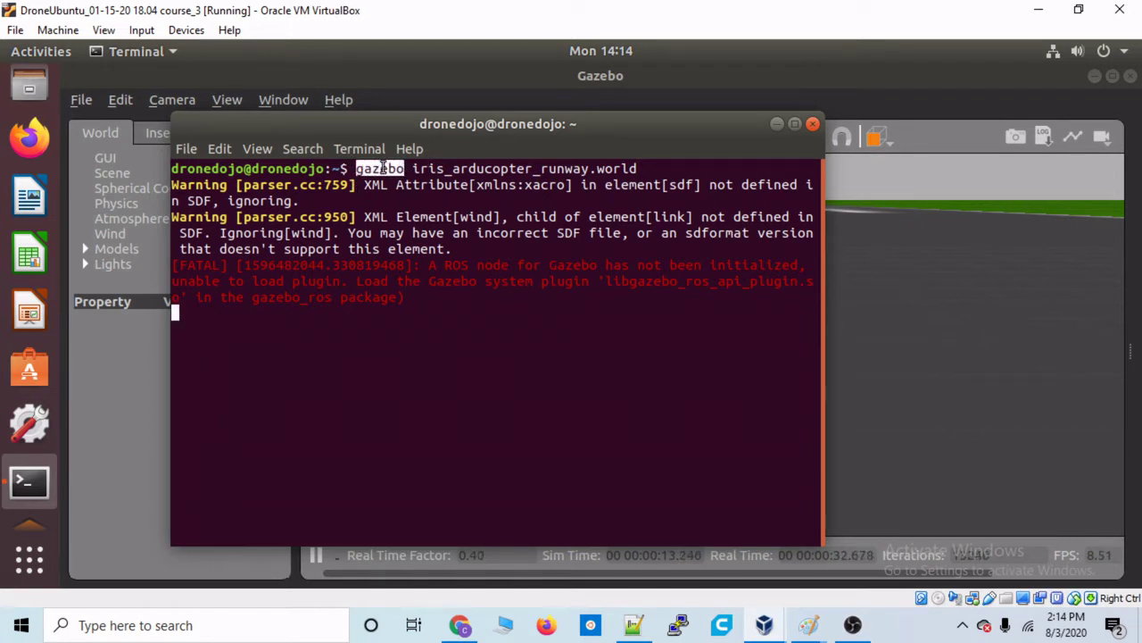
left_click_drag(170, 306, 171, 265)
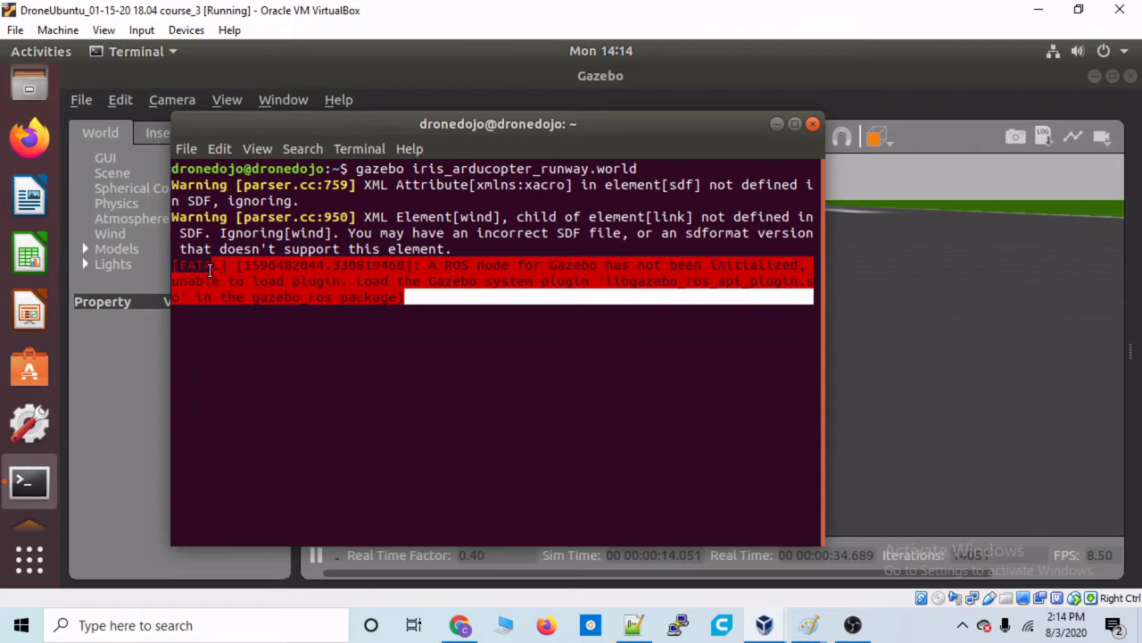
left_click(359, 301)
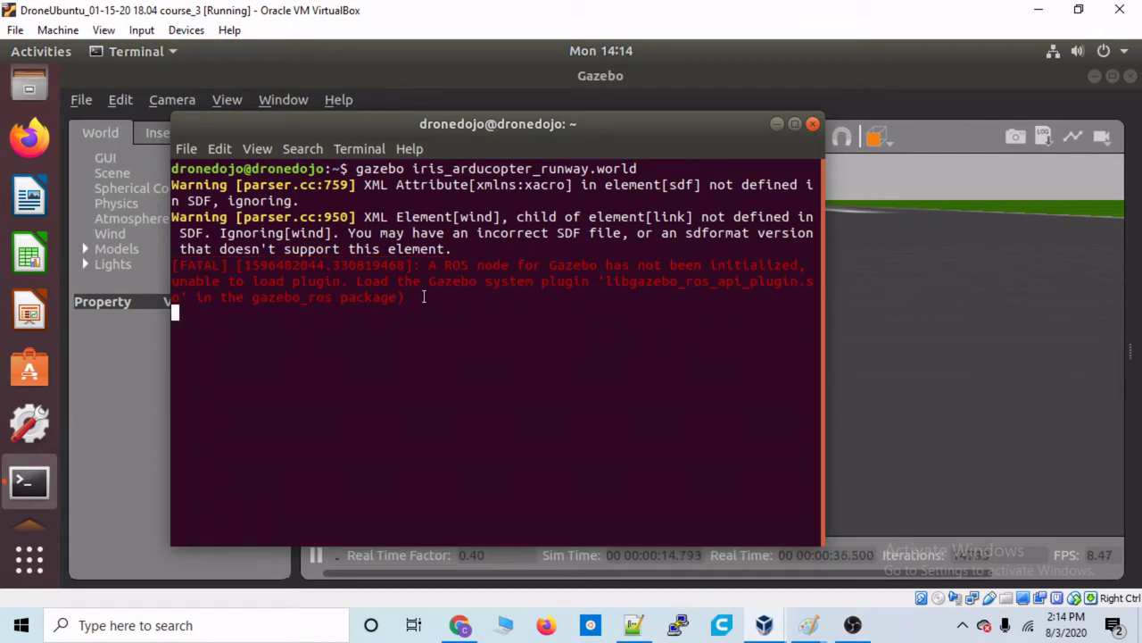
left_click_drag(424, 298, 172, 264)
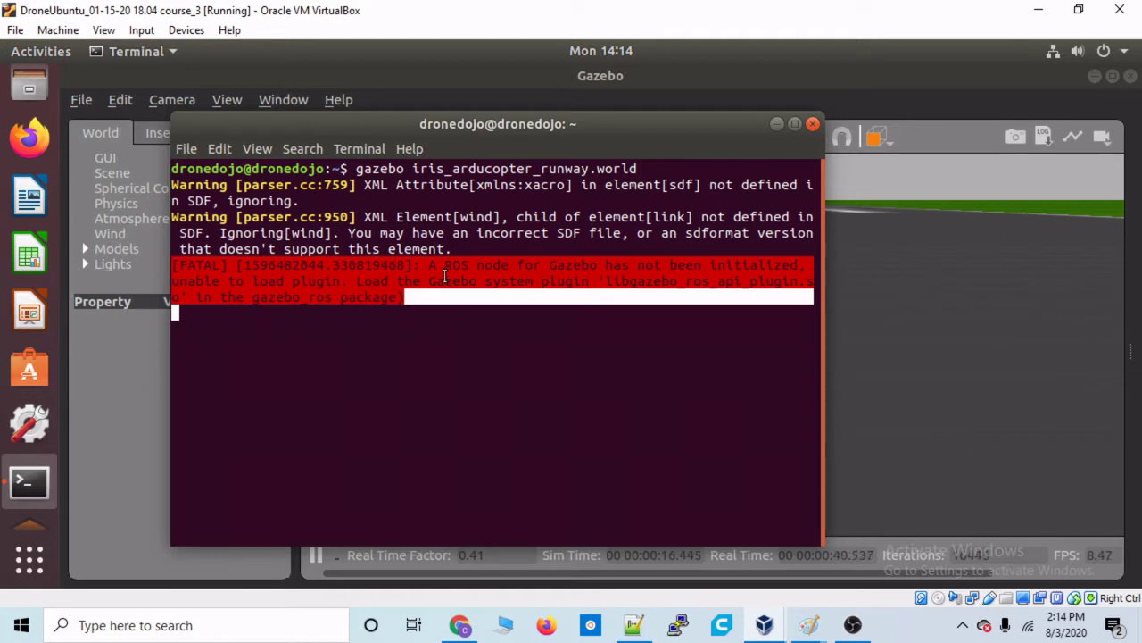
left_click(180, 263)
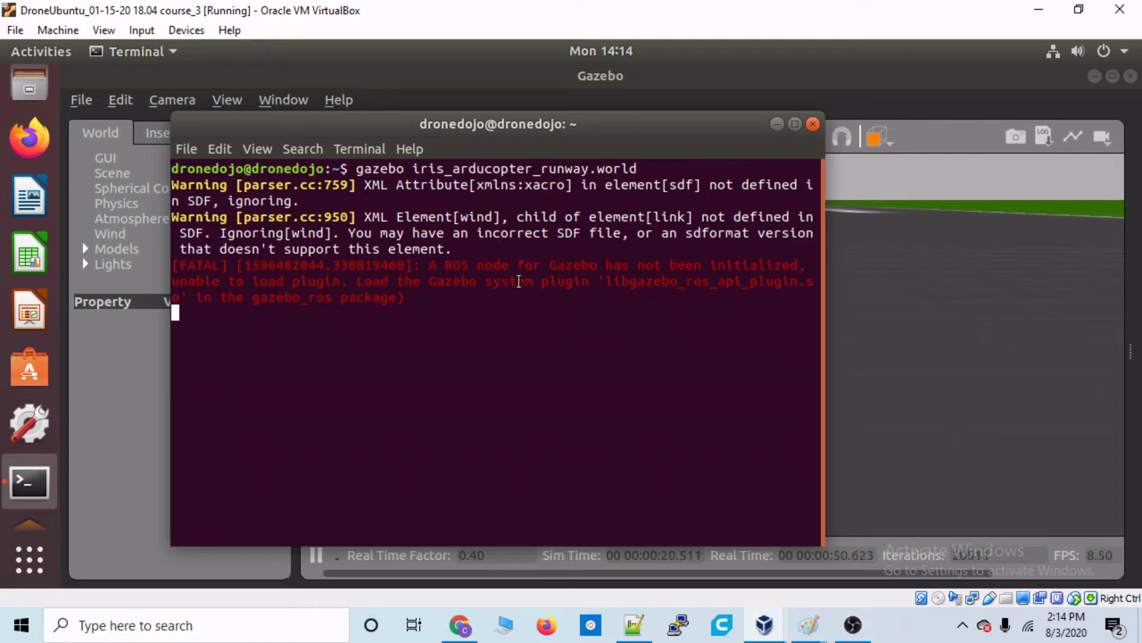
- Close the terminal together with the Gazebo process still running in it
left_click(813, 124)
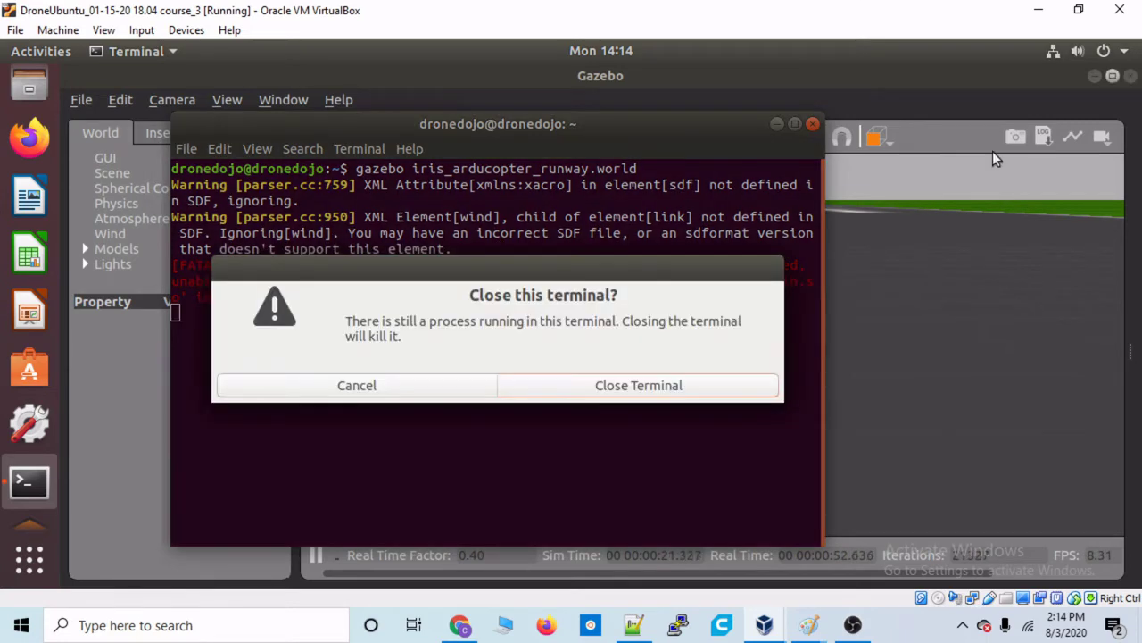
left_click(633, 385)
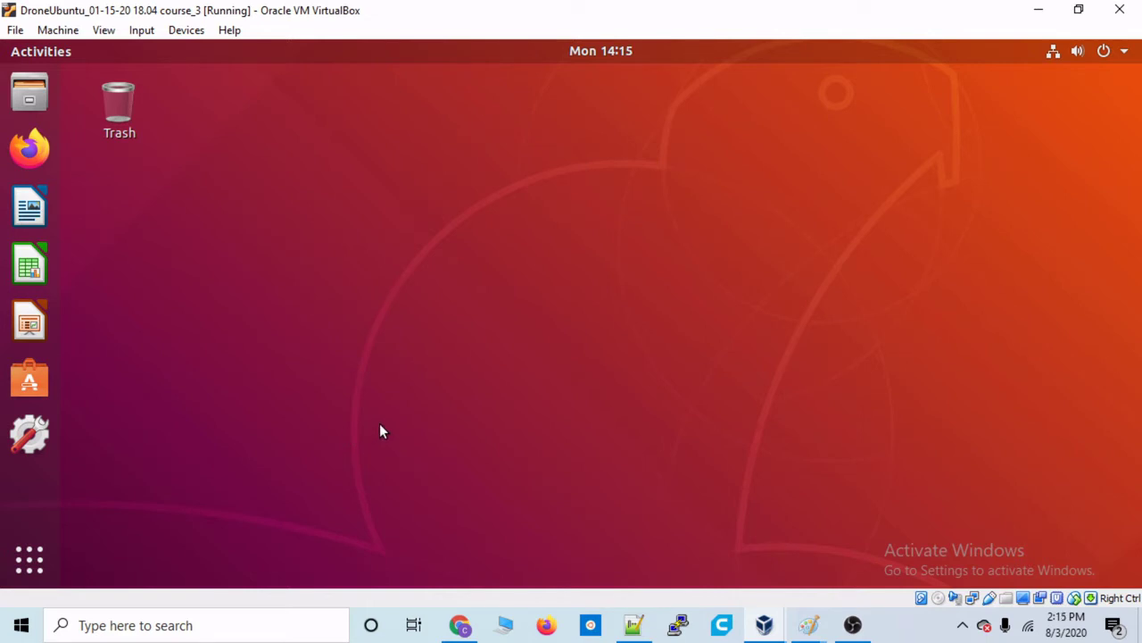
- Open a new terminal, go to the gazebo_ros package directory with roscd and list its contents
key("ctrl+alt+t")
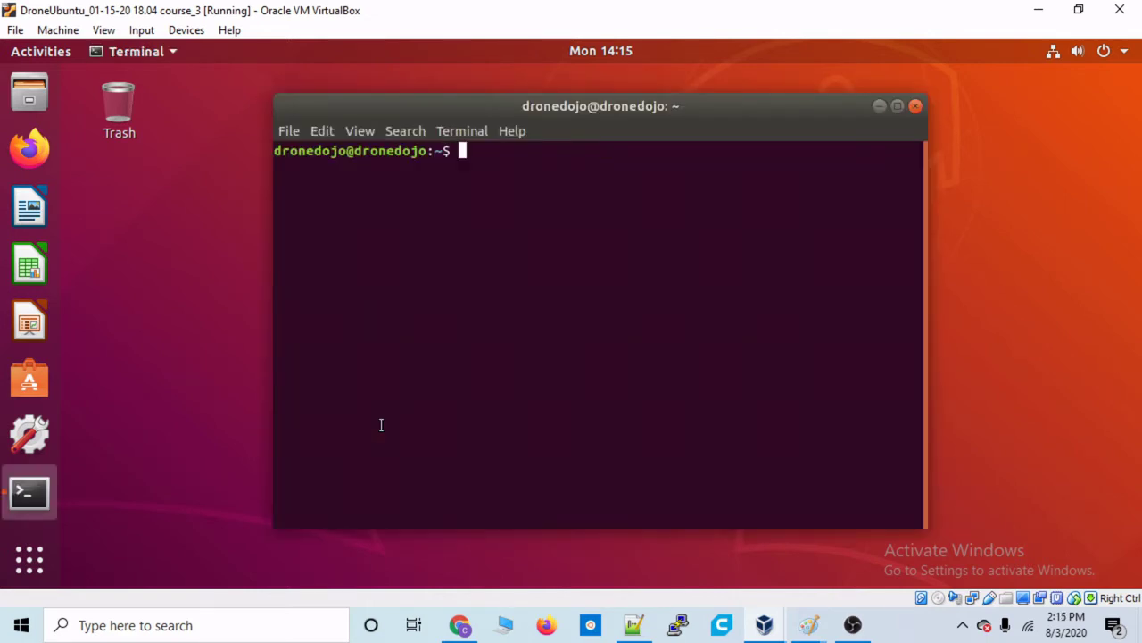
type("roscd")
type("gazebo_ros")
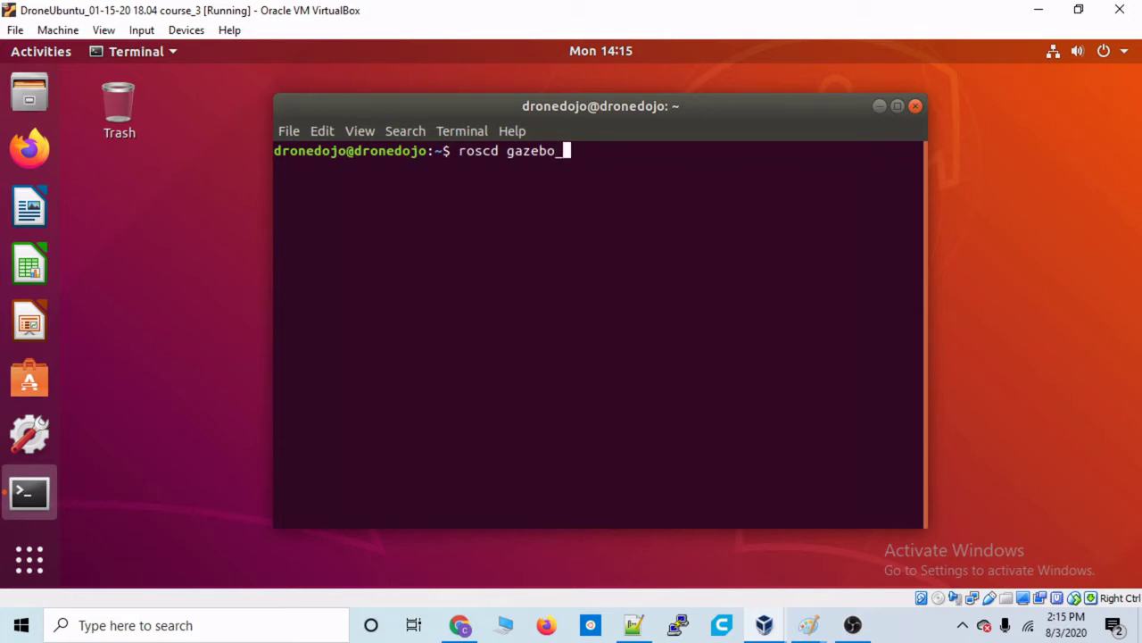
key("Return")
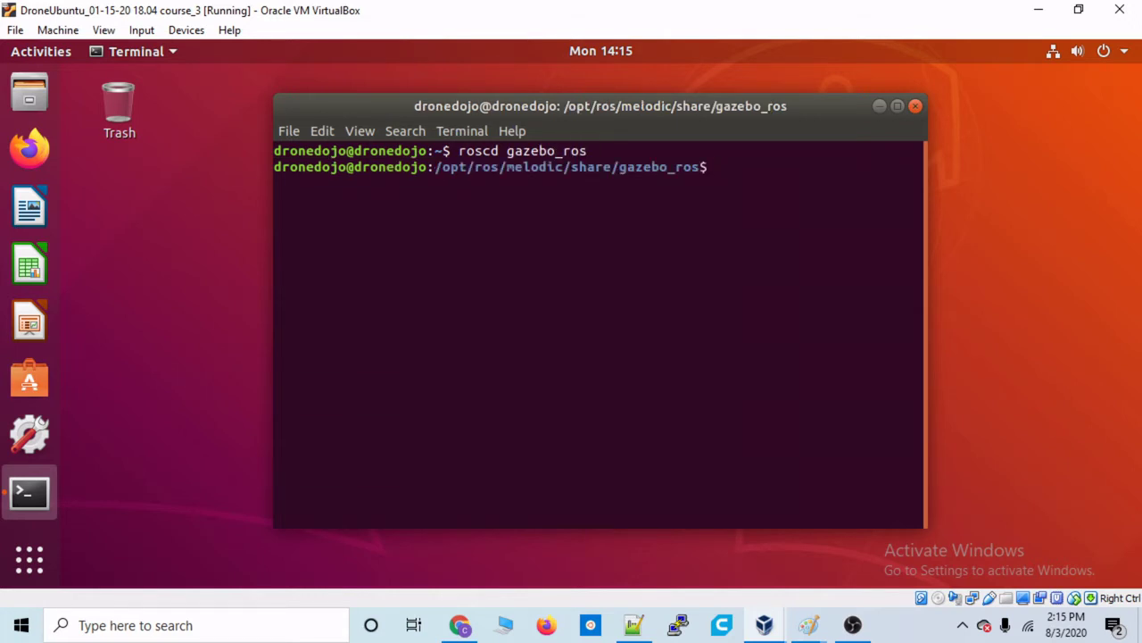
type("ls")
key("Return")
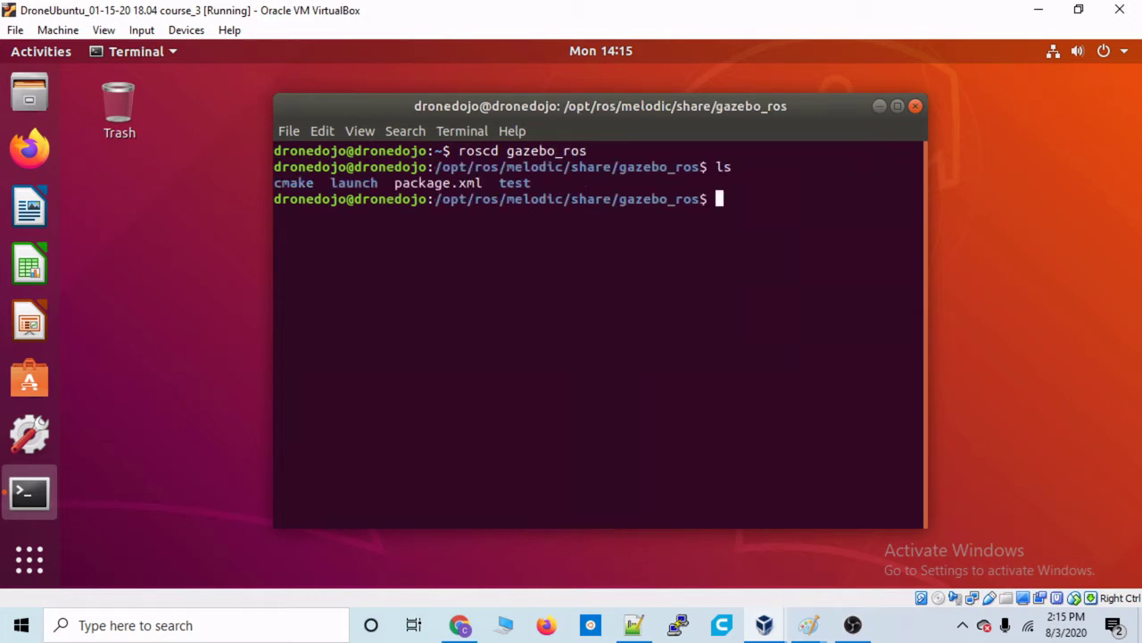
- Change into the launch directory and list its launch files
type("cd la")
key("Tab")
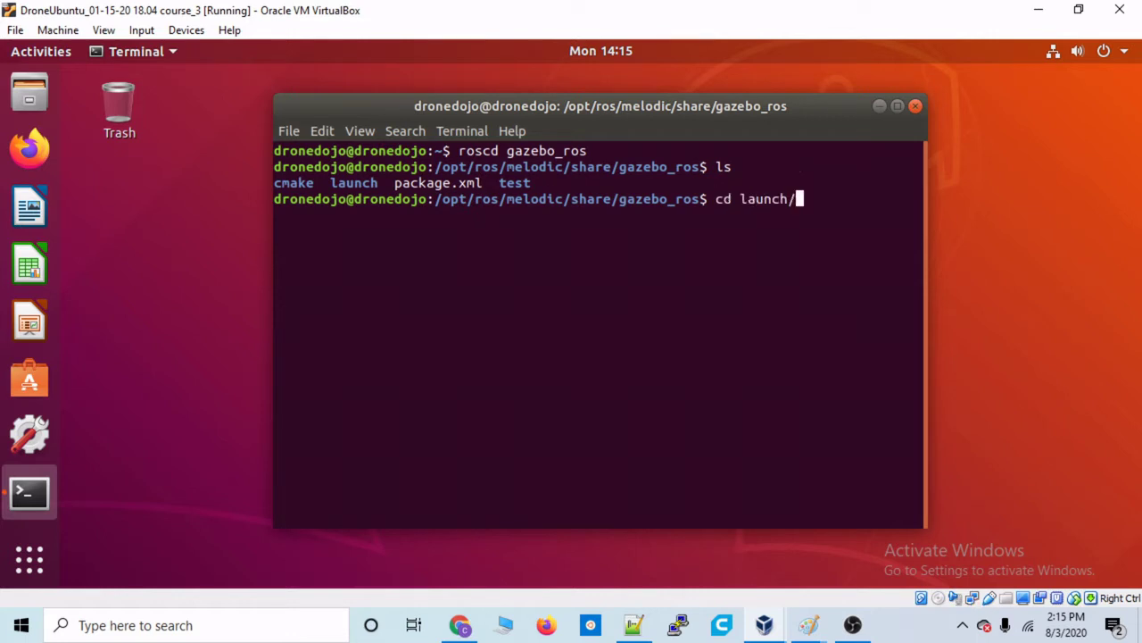
key("Return")
type("ls")
key("Return")
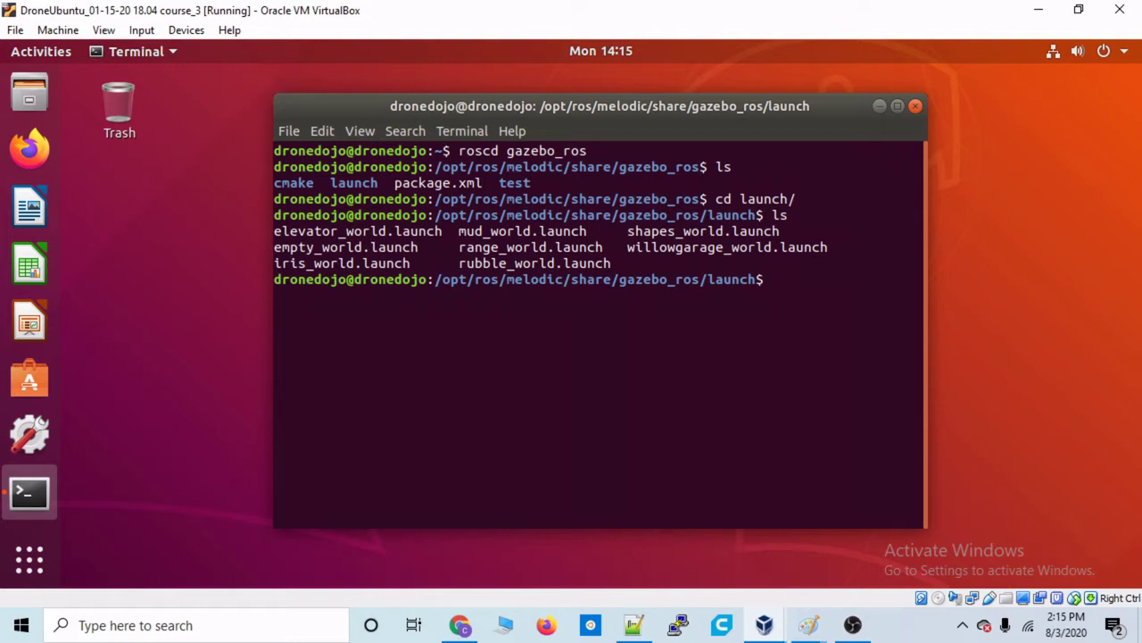
type("sudo cp emp")
key("Tab")
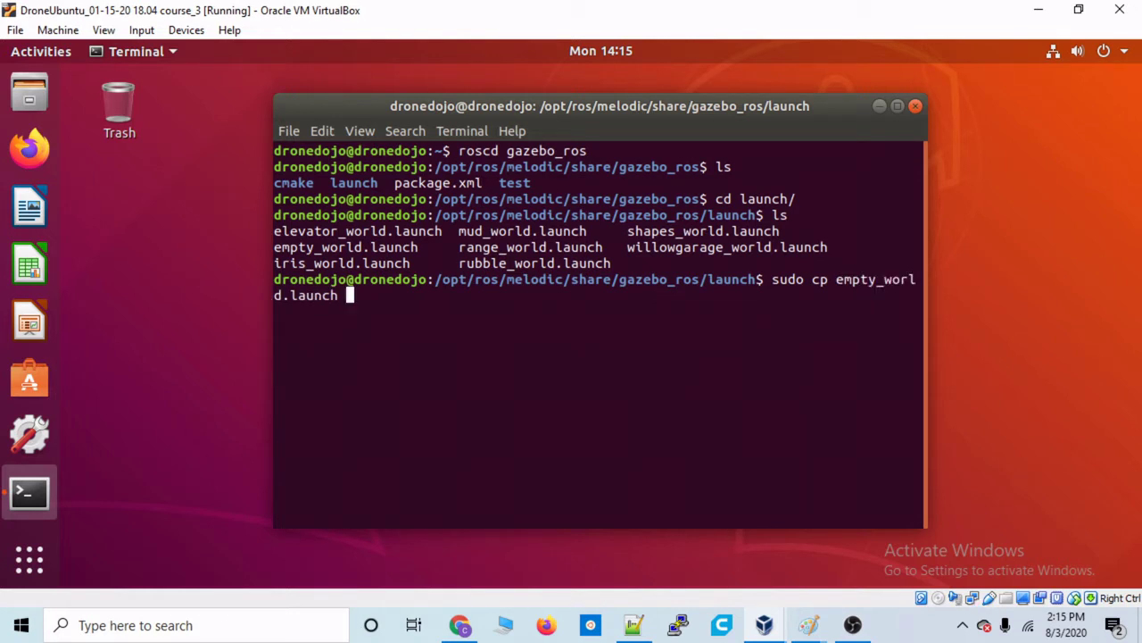
type("iris_world.launch")
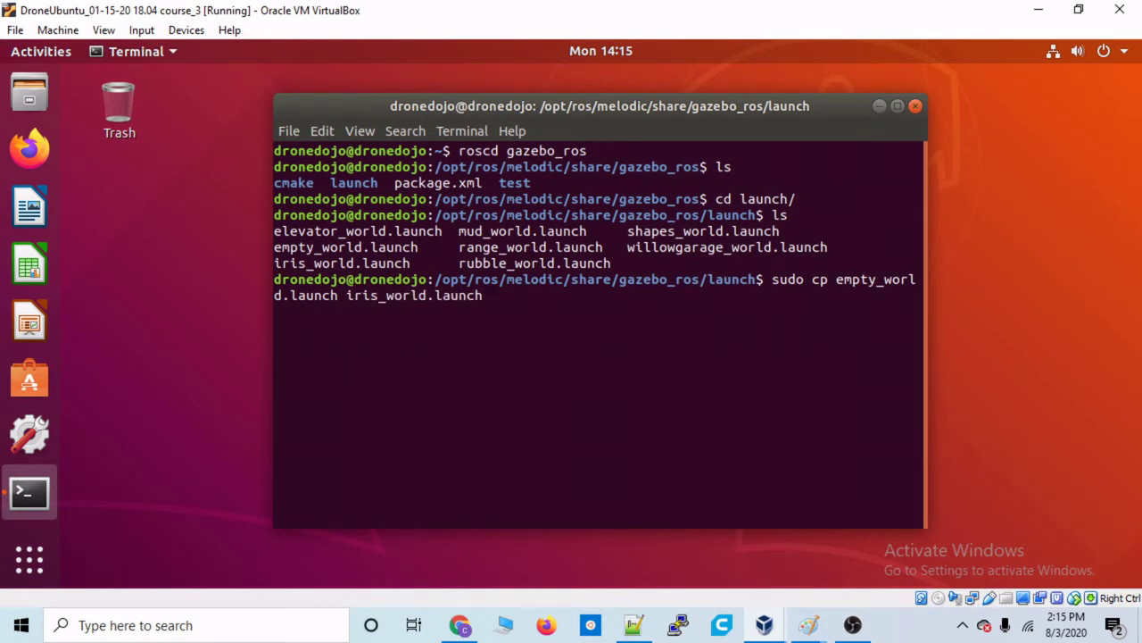
key("ctrl+c")
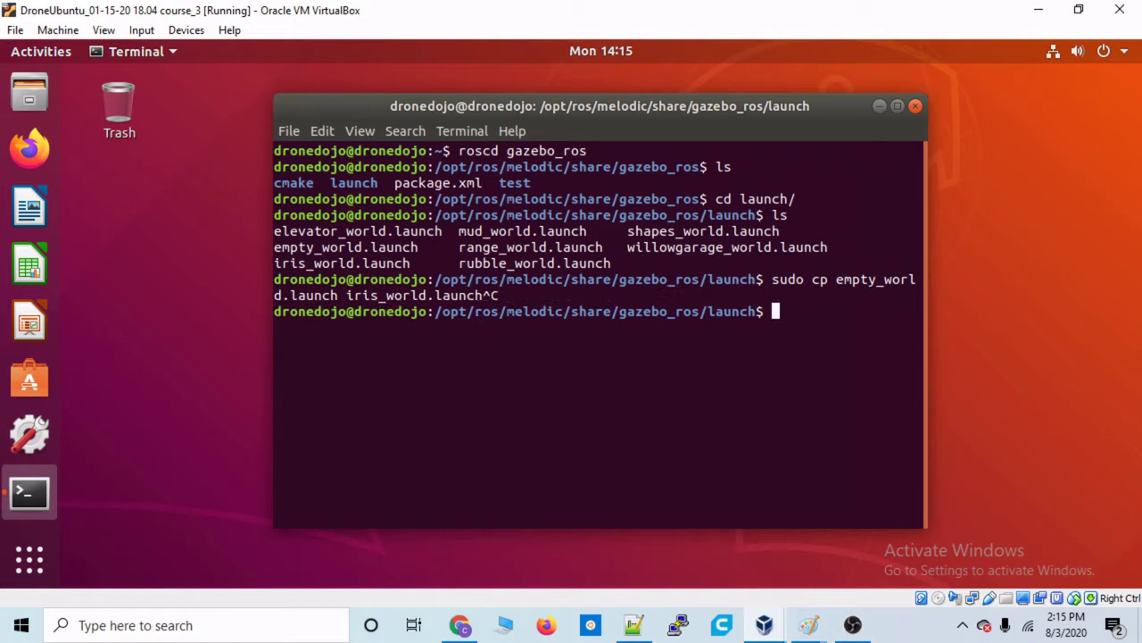
key("Return")
key("Return")
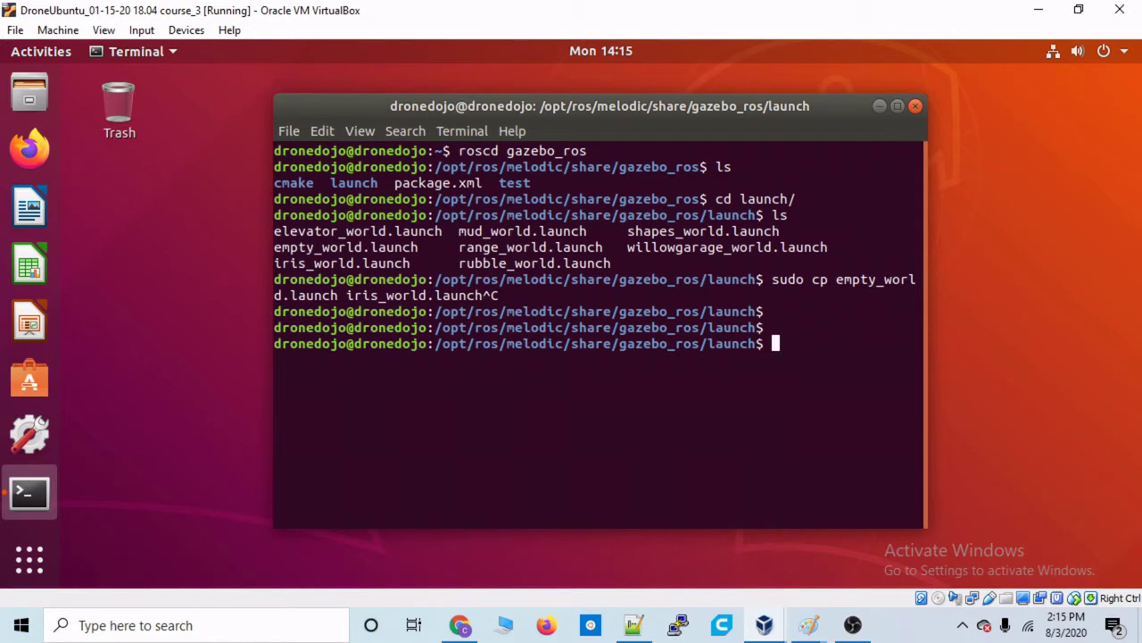
key("Return")
key("Return")
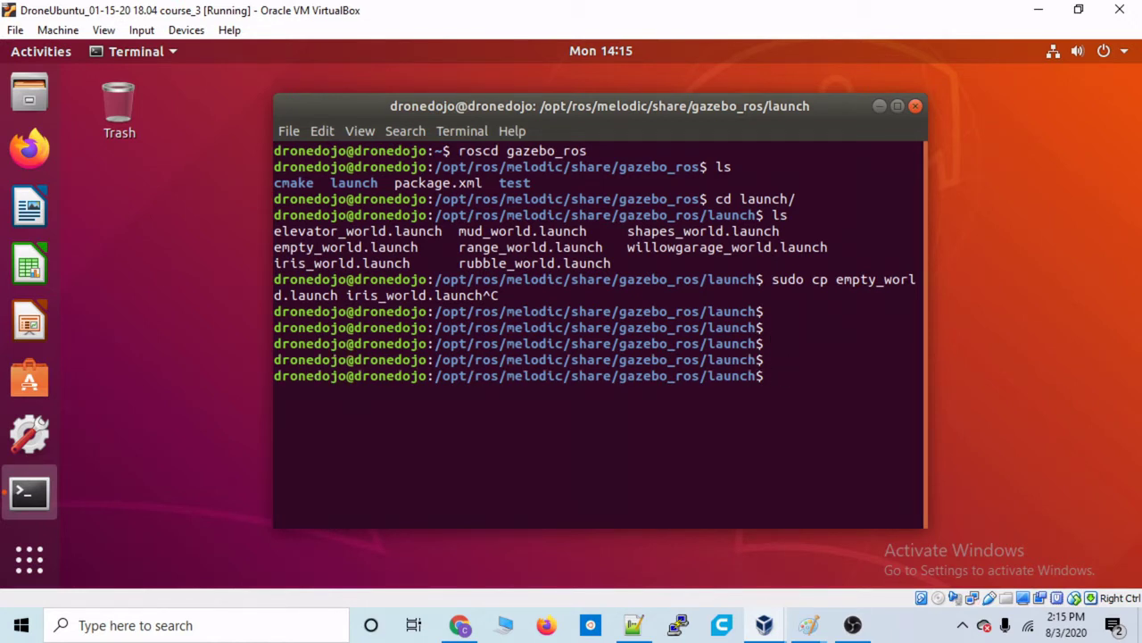
- Open iris_world.launch in gedit with sudo rights, entering the account password
type("sudo gedit iris")
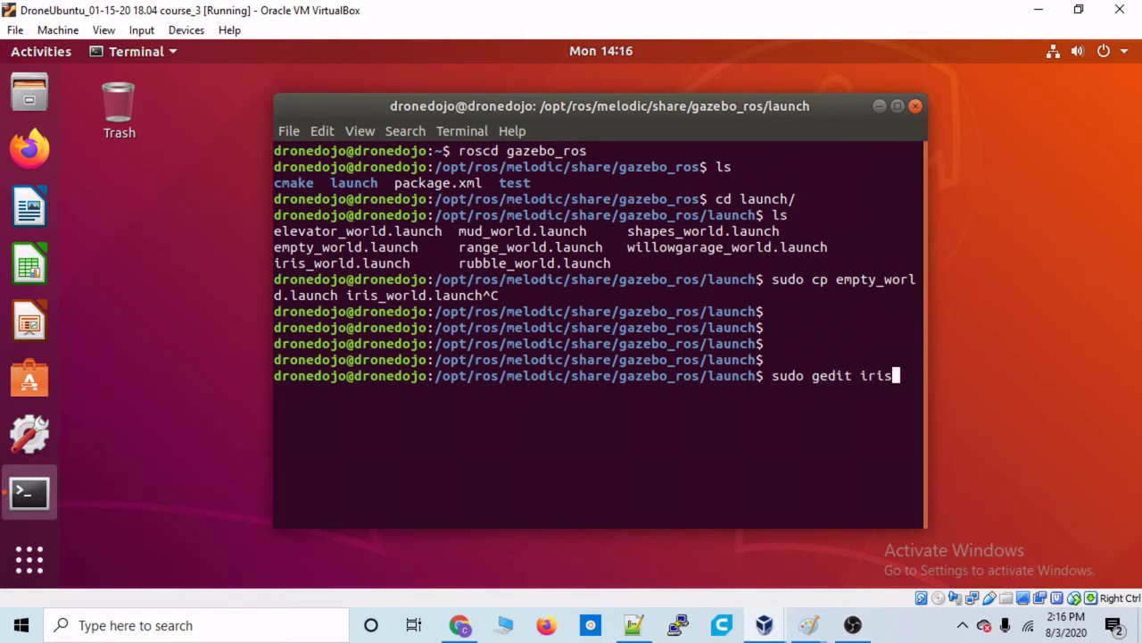
type("_world.lau")
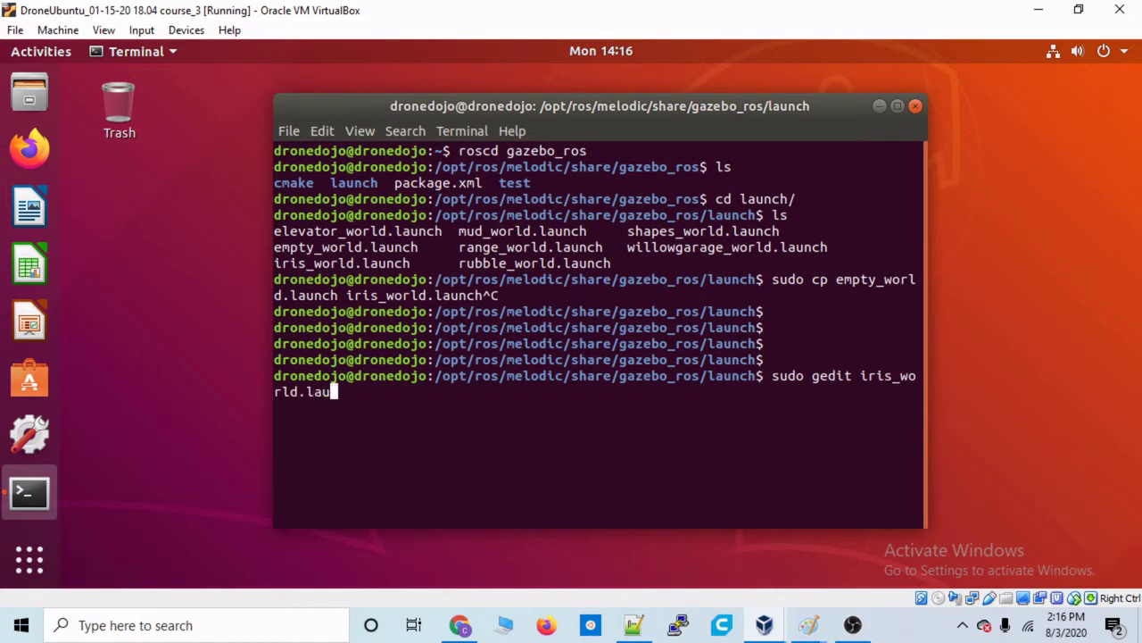
type("nch")
key("Return")
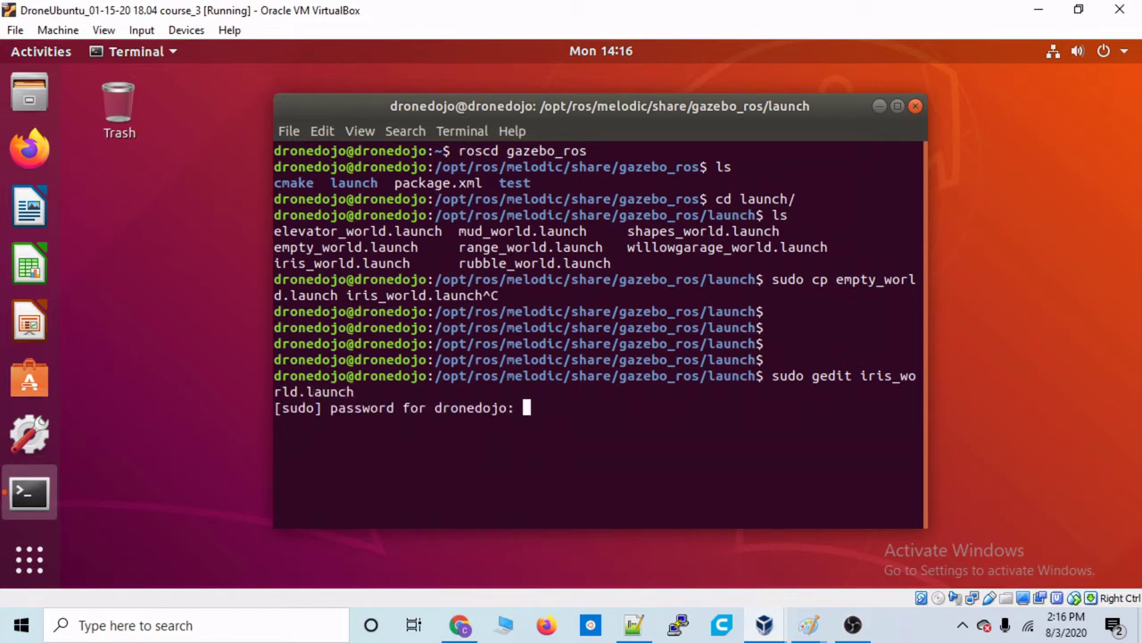
key("Return")
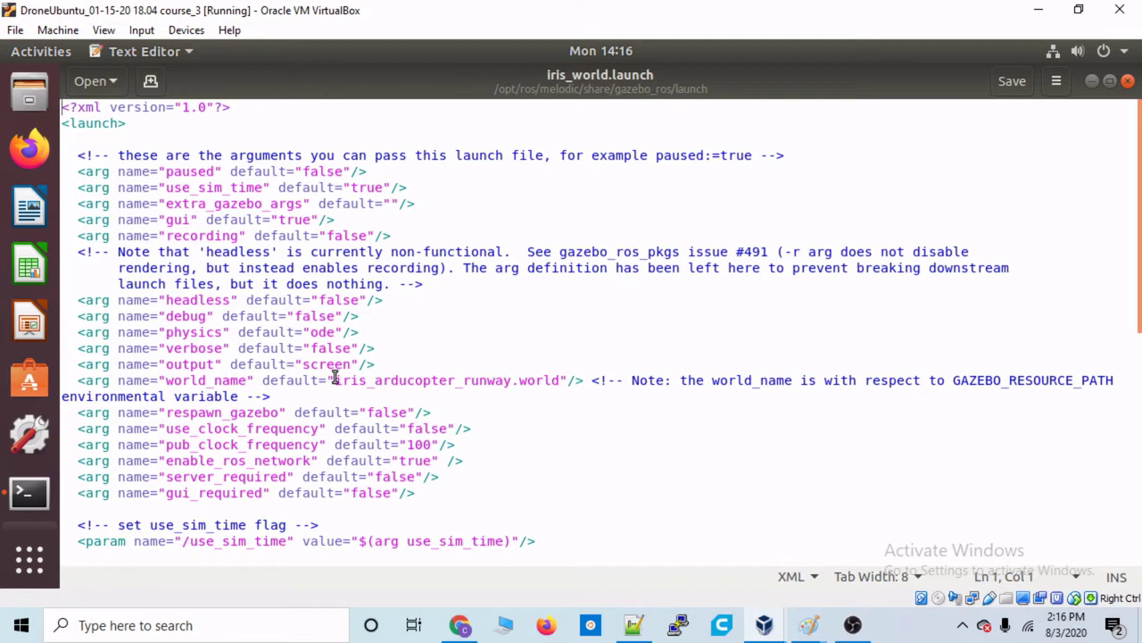
- Set the default value of the world_name argument to aruco_landing.world and save the launch file
left_click_drag(335, 379, 563, 381)
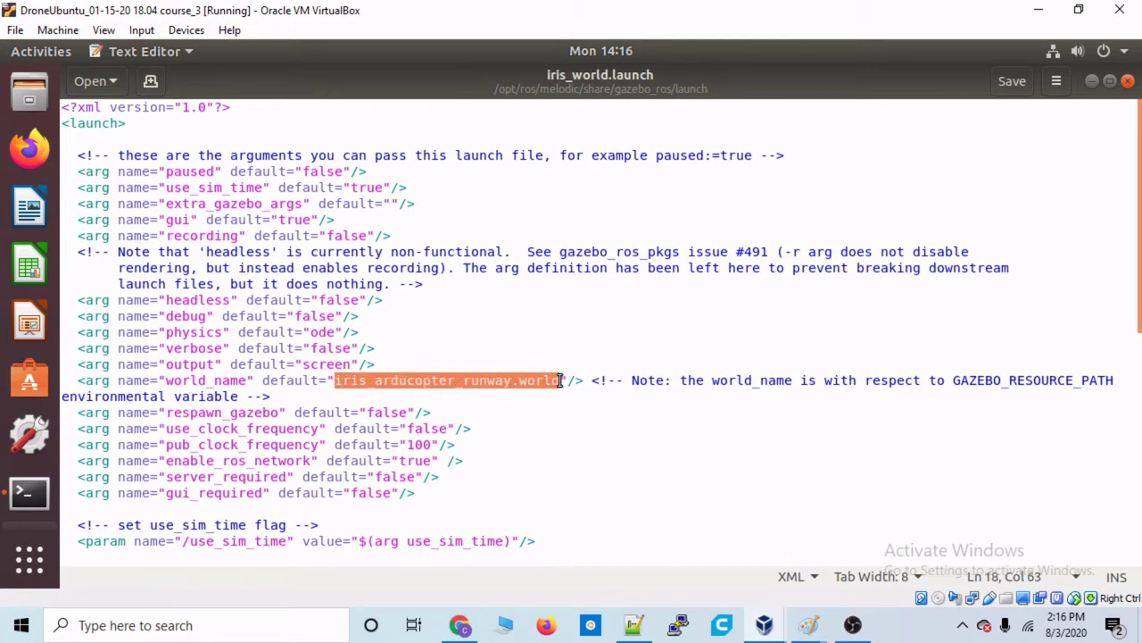
key("BackSpace")
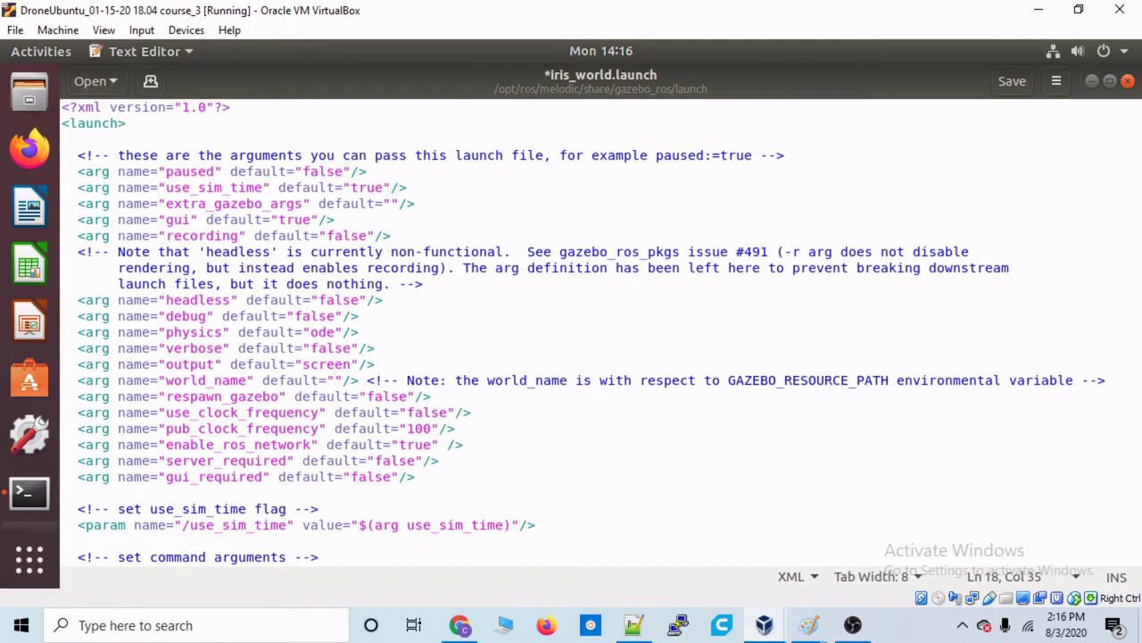
type("aru")
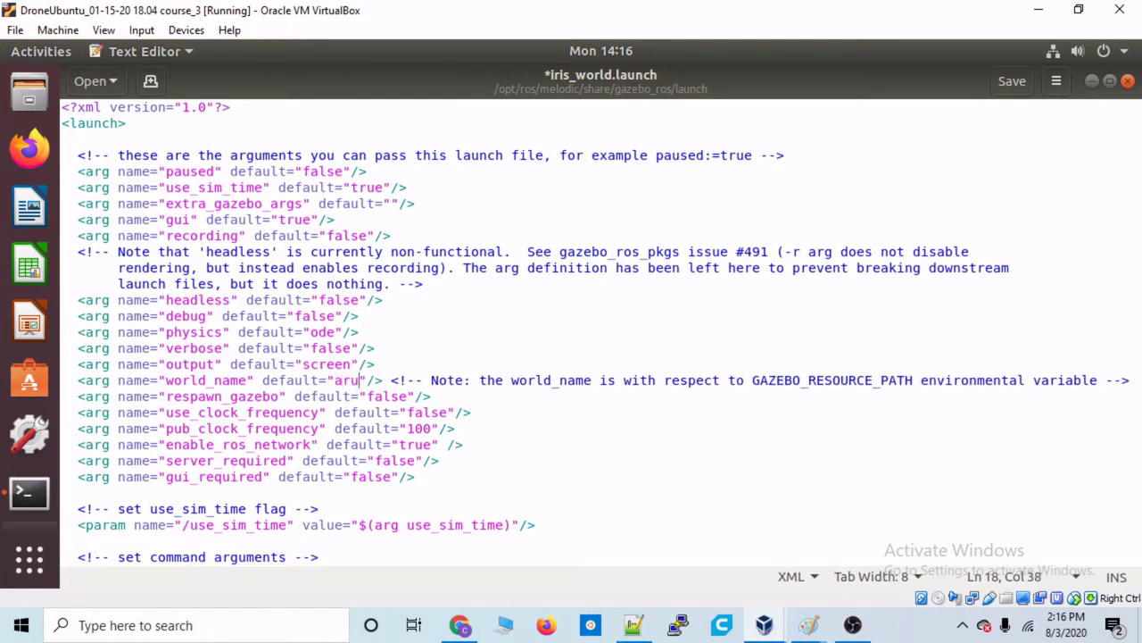
type("co_landin")
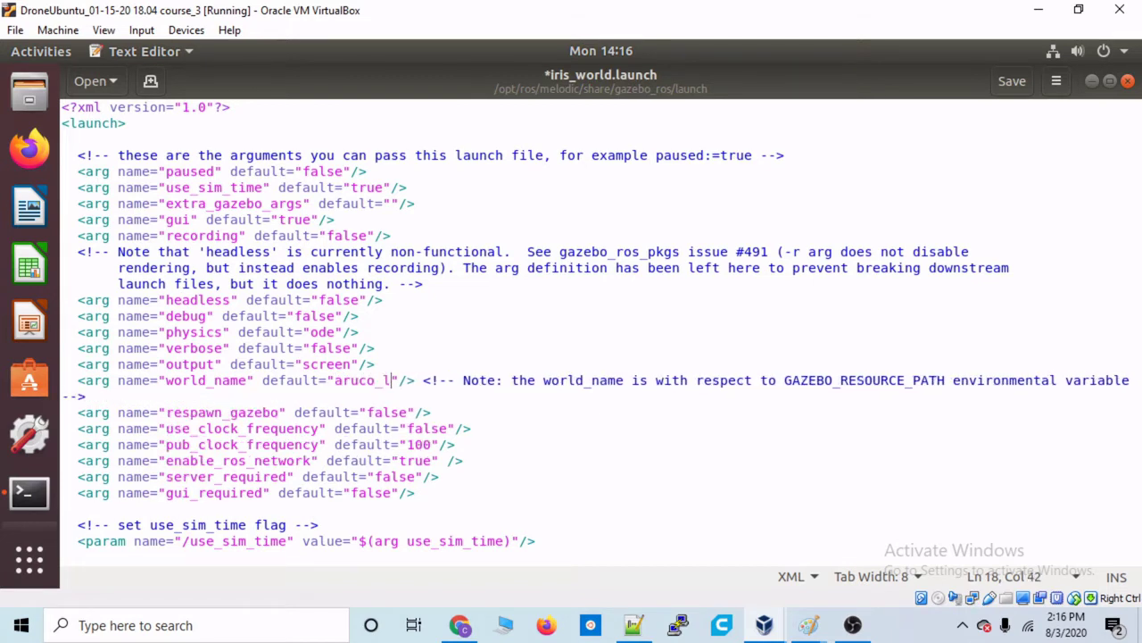
type("g.world")
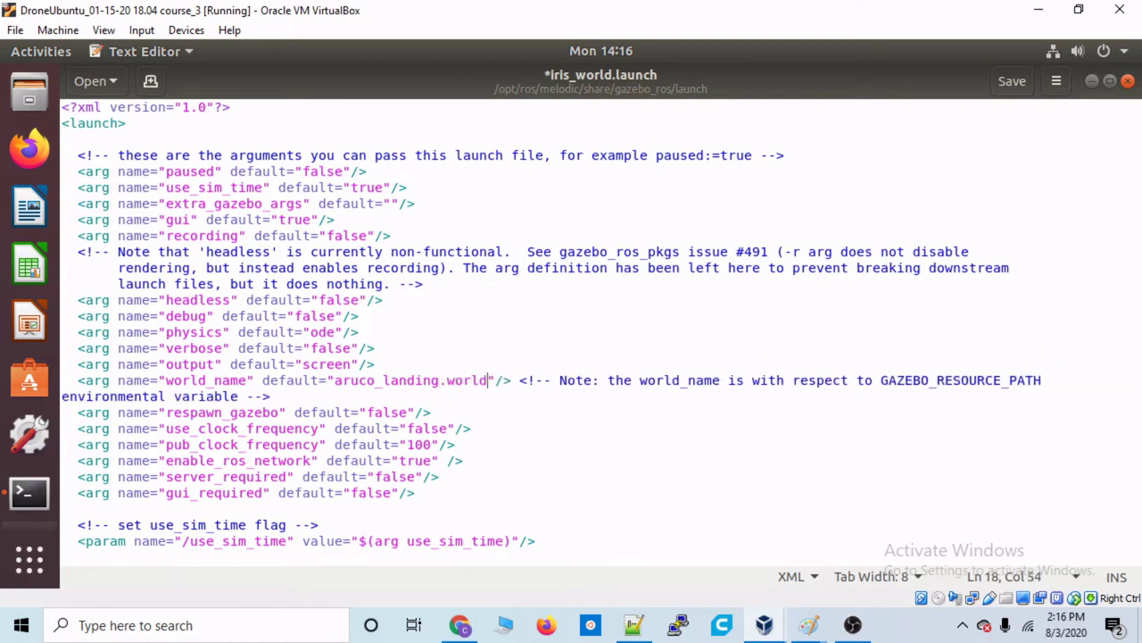
key("ctrl+s")
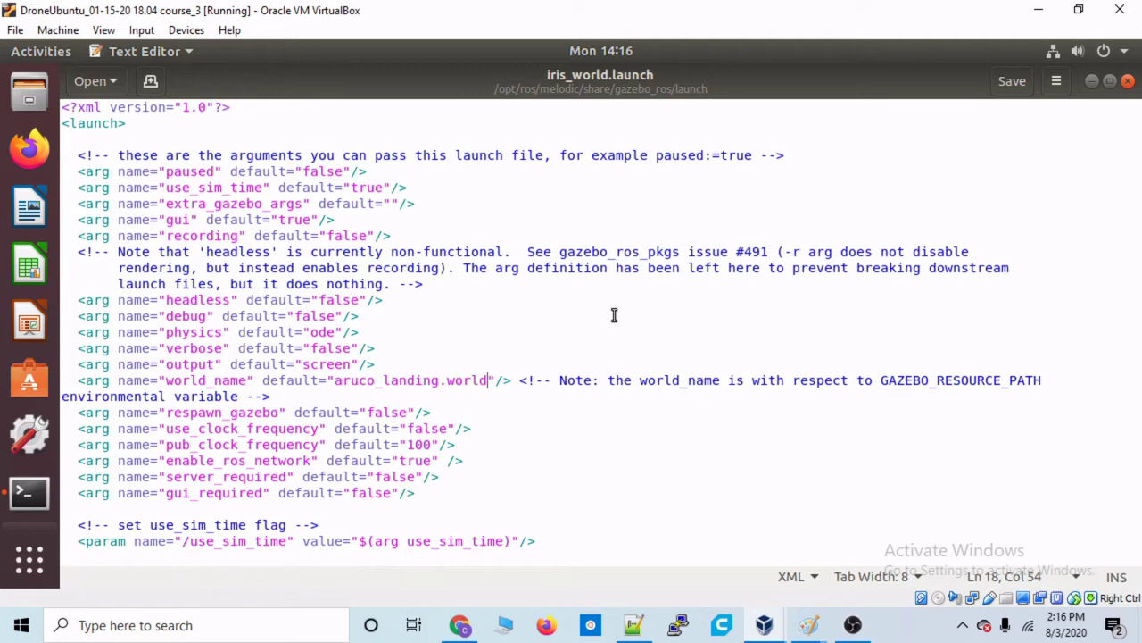
- In a new terminal, go to courseRoot/ardupilot_gazebo/worlds and list the available world files to check for aruco_landing.world
key("ctrl+alt+t")
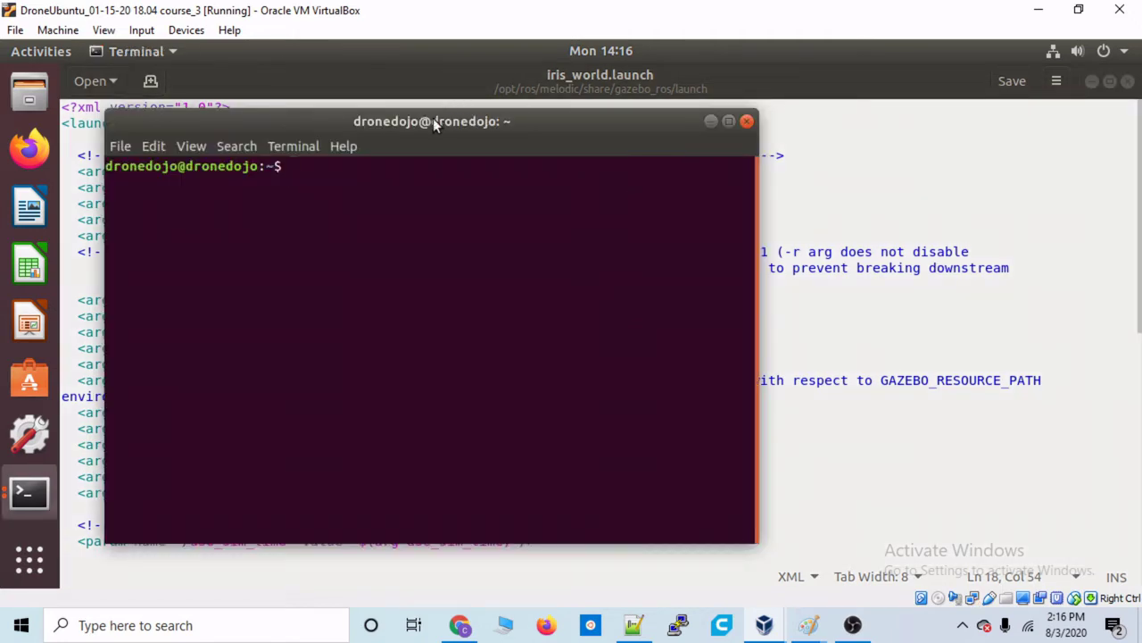
left_click_drag(434, 120, 752, 157)
type("cd courseRoot/")
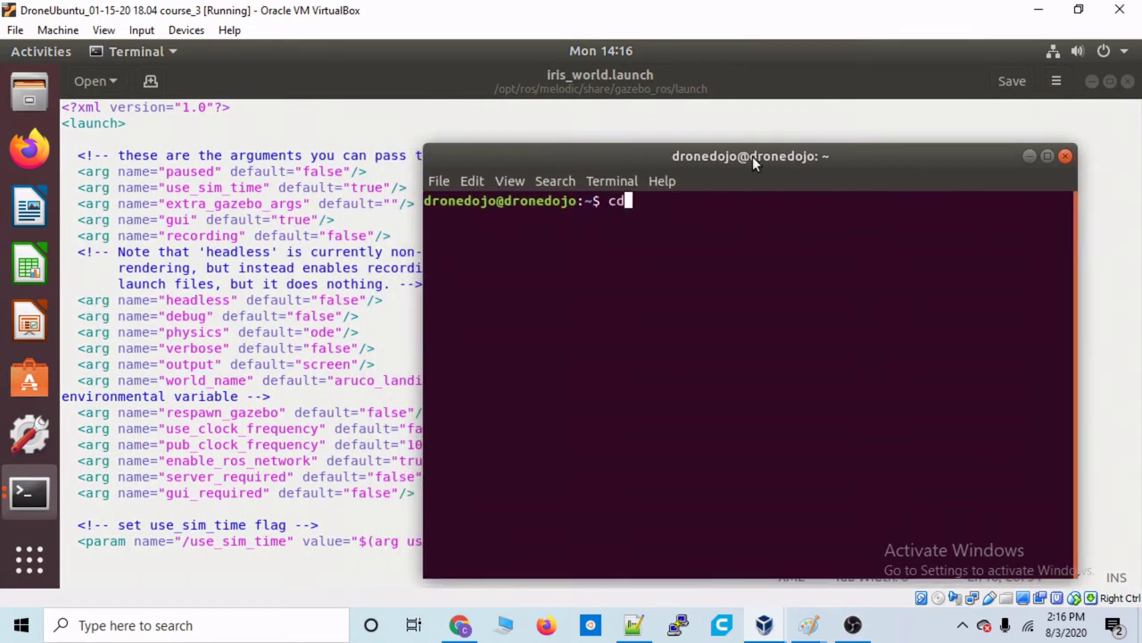
type("ardupilot_gazebo/")
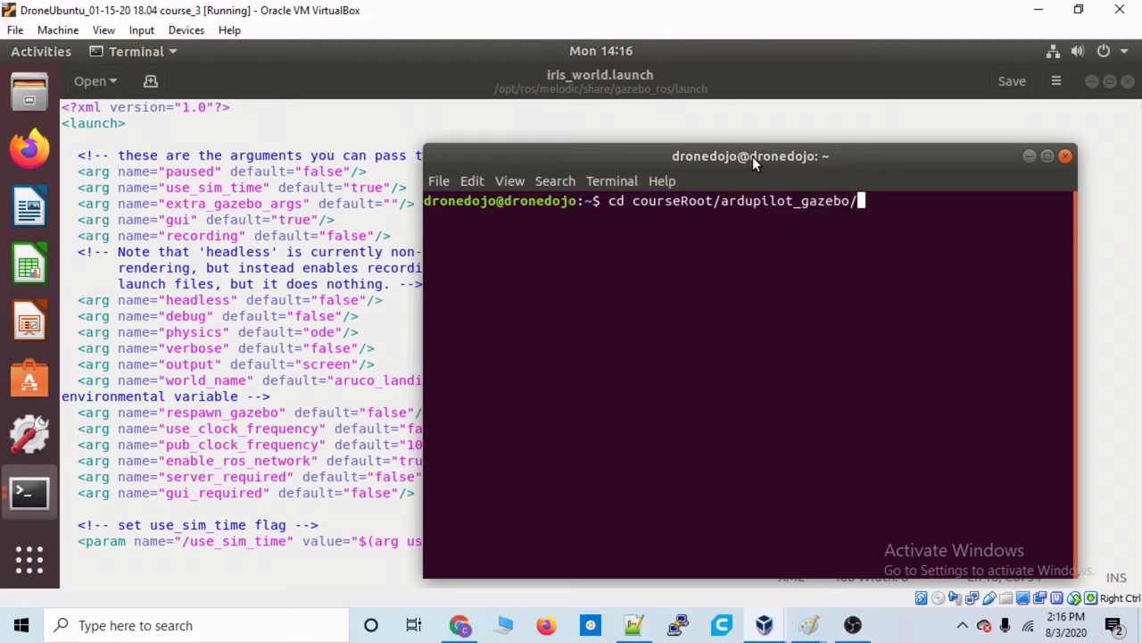
type("worlds/")
key("Return")
type("ls")
key("Return")
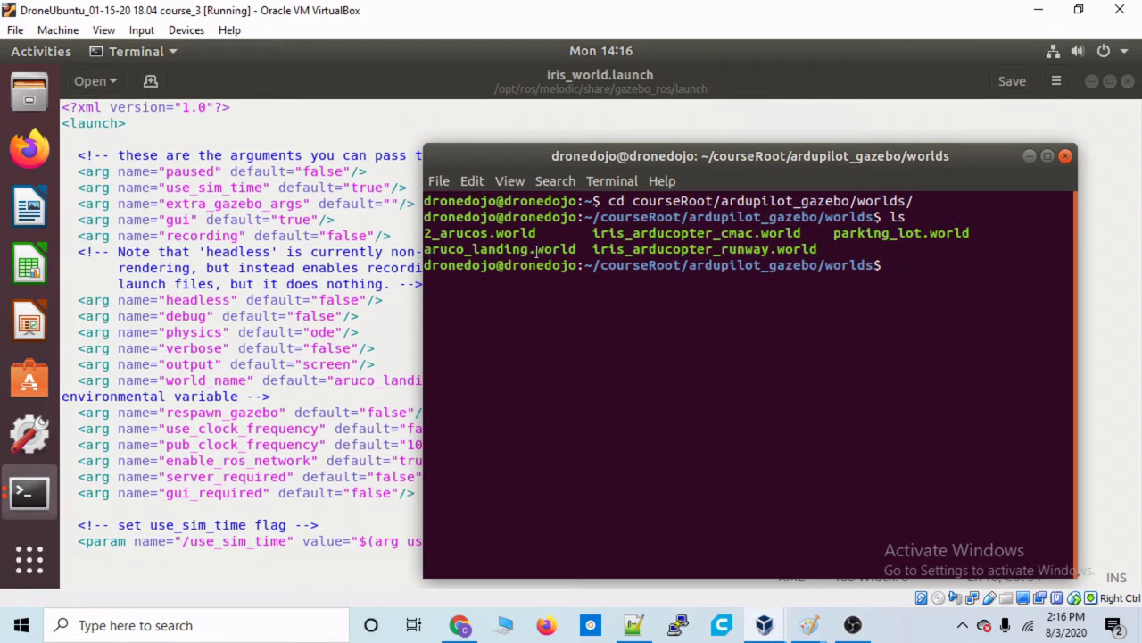
left_click_drag(576, 251, 424, 251)
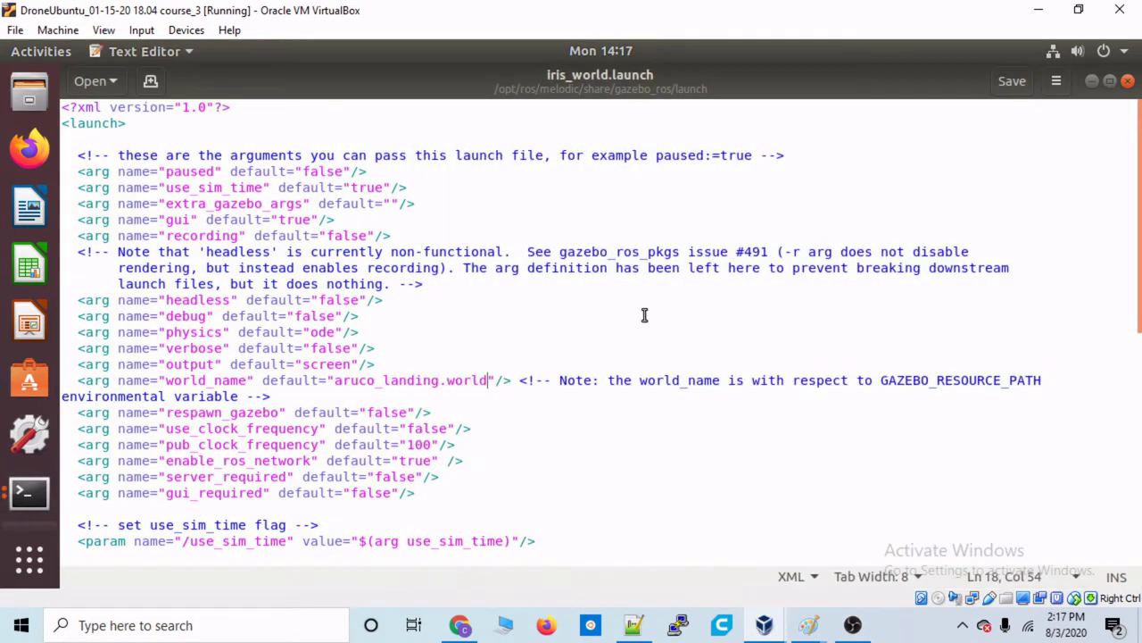
- Save iris_world.launch, then close the text editor and the terminal it was started from
left_click(893, 90)
key("ctrl+s")
left_click(1128, 80)
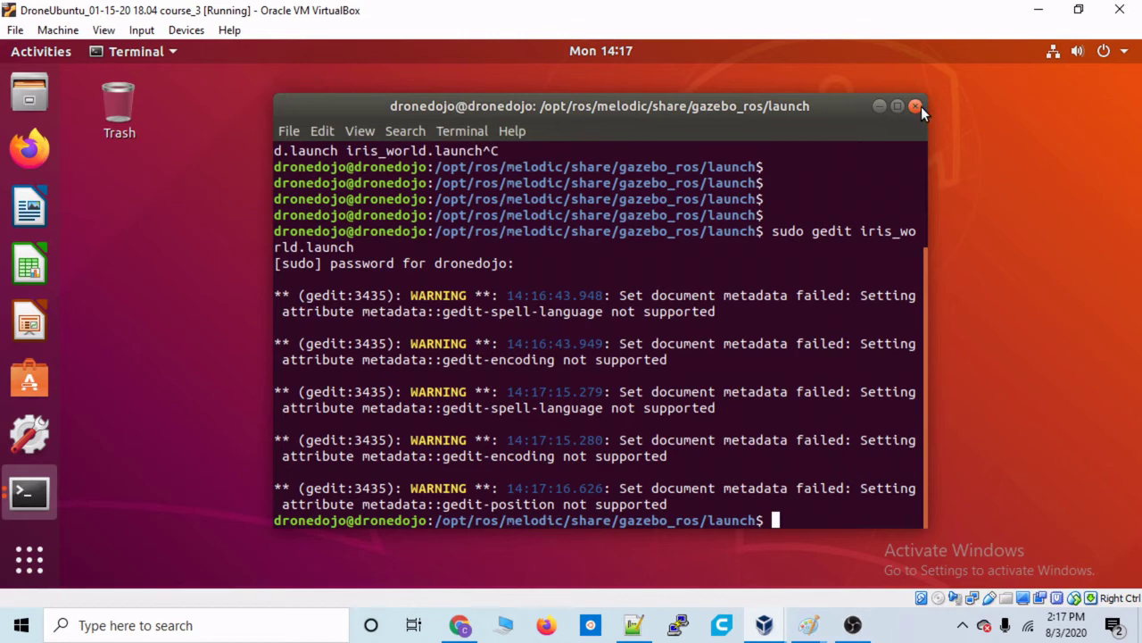
left_click(916, 106)
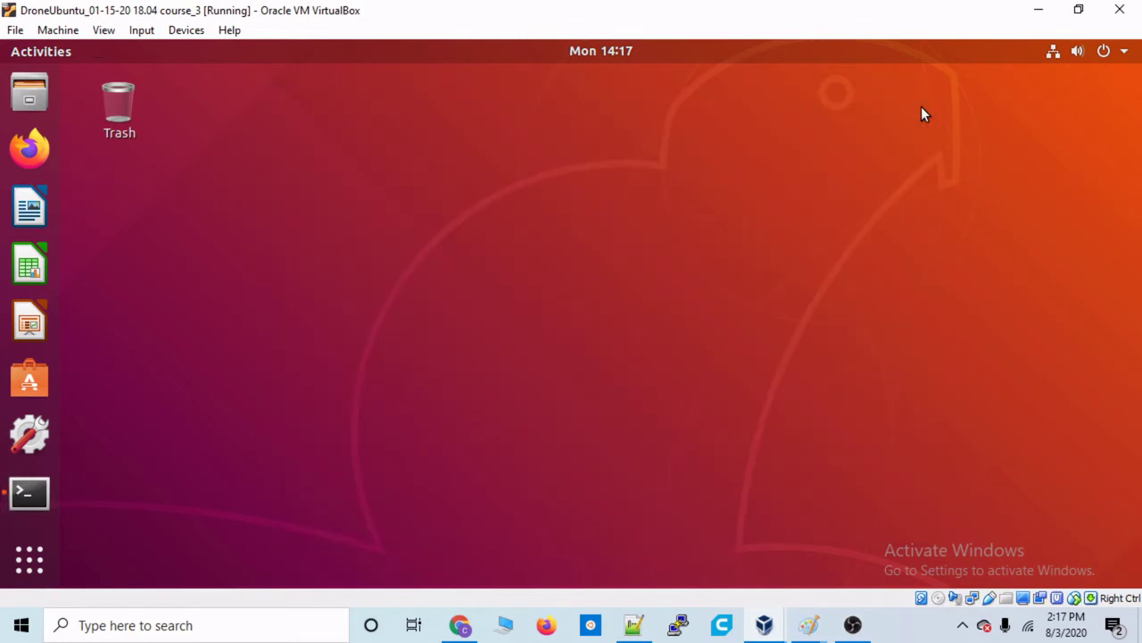
- Launch iris_world.launch from the gazebo_ros package with roslaunch in a home-directory terminal and minimize that terminal
left_click(42, 502)
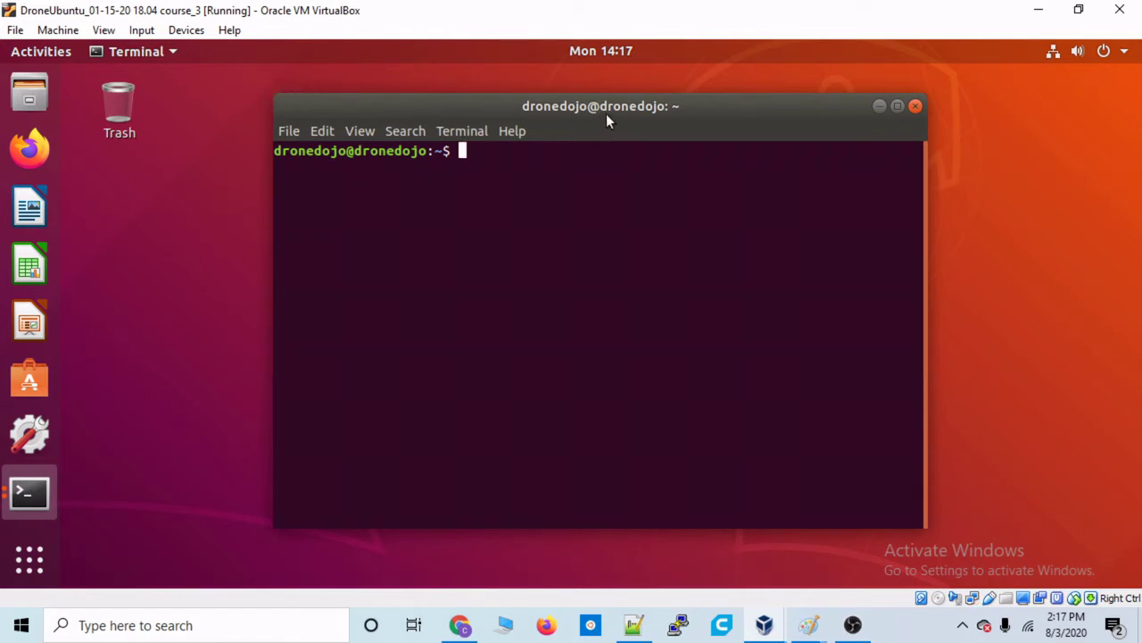
type("roslaunch gazebo_ro")
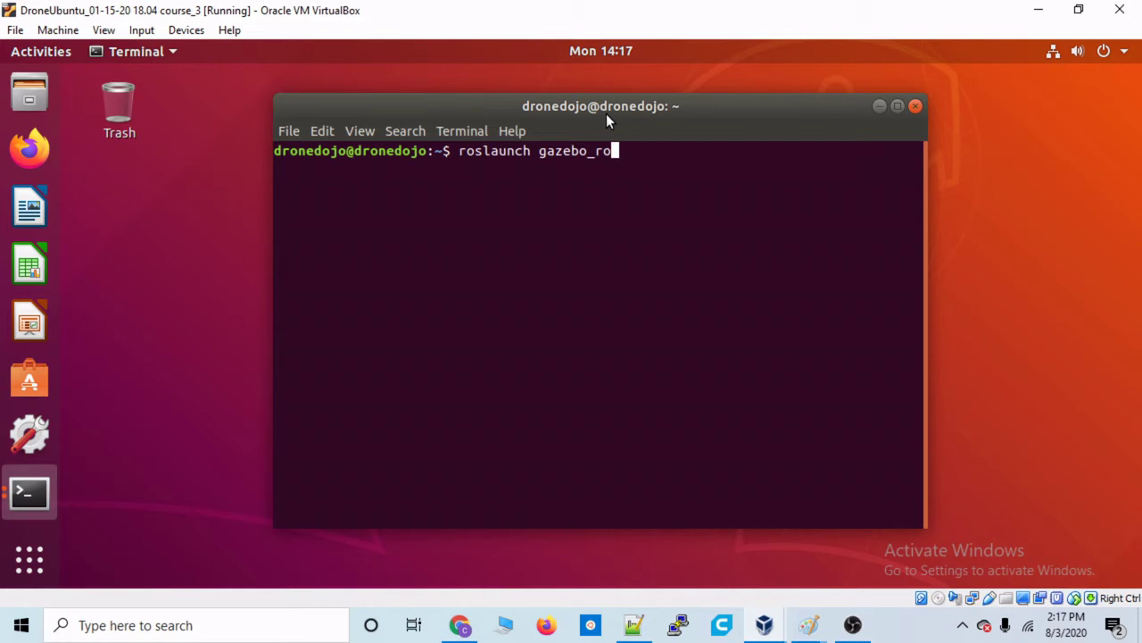
type("s")
type("iri")
key("Tab")
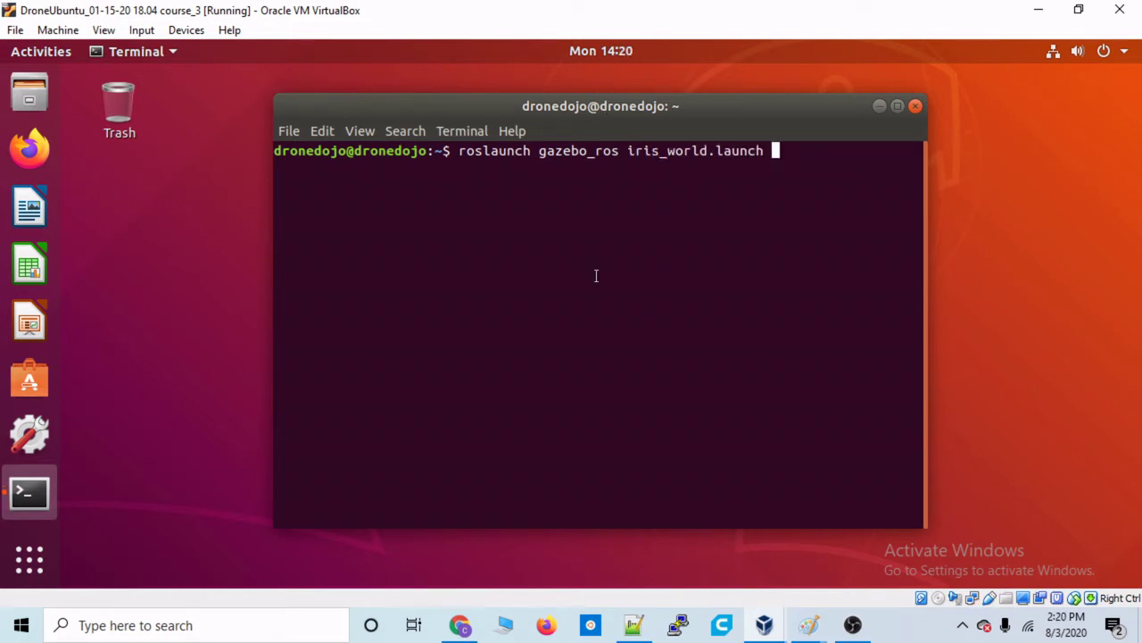
key("Return")
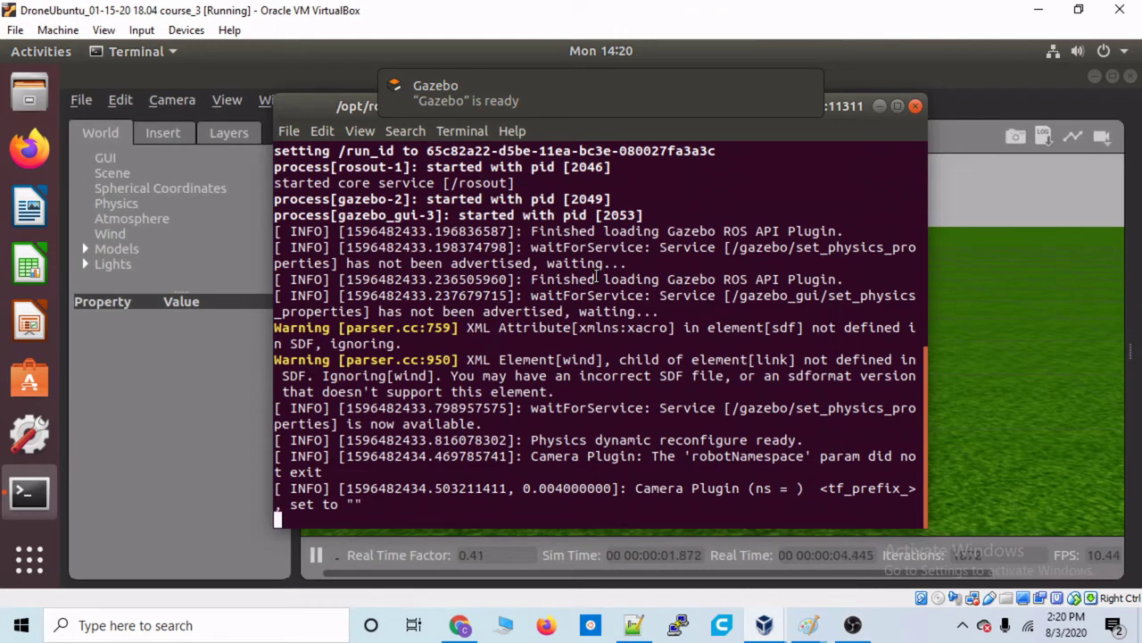
left_click(879, 106)
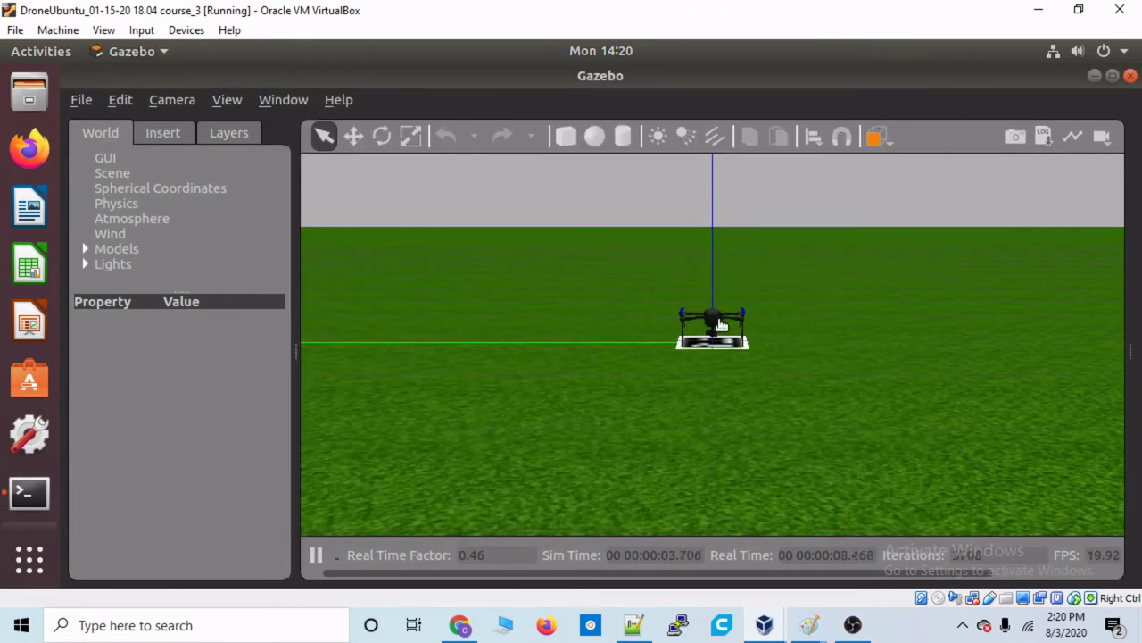
- Examine the drone and the ArUco marker beneath it in the simulated world from different angles and distances
middle_click_drag(614, 344, 772, 434)
scroll(884, 259, "down", 3)
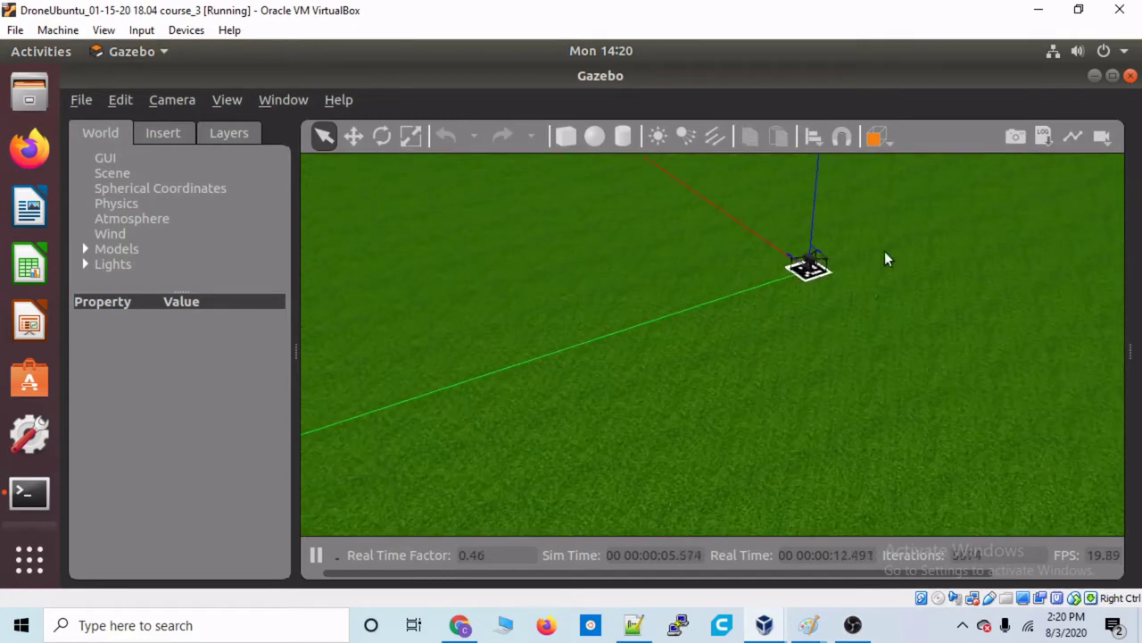
left_click_drag(884, 258, 844, 346)
scroll(752, 244, "up", 3)
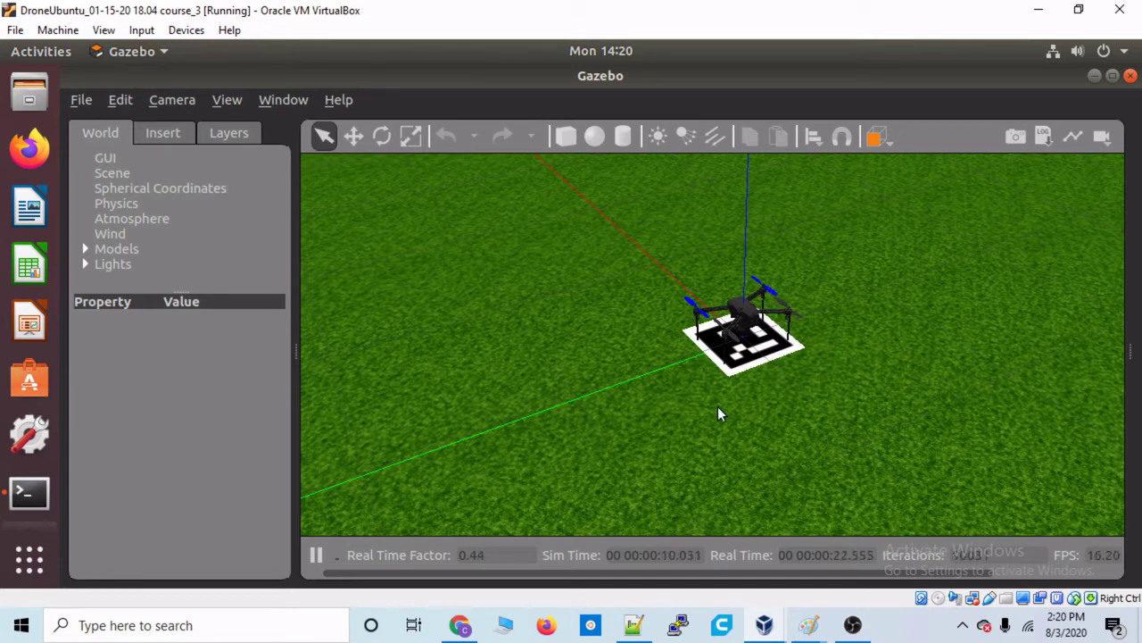
scroll(830, 335, "down", 5)
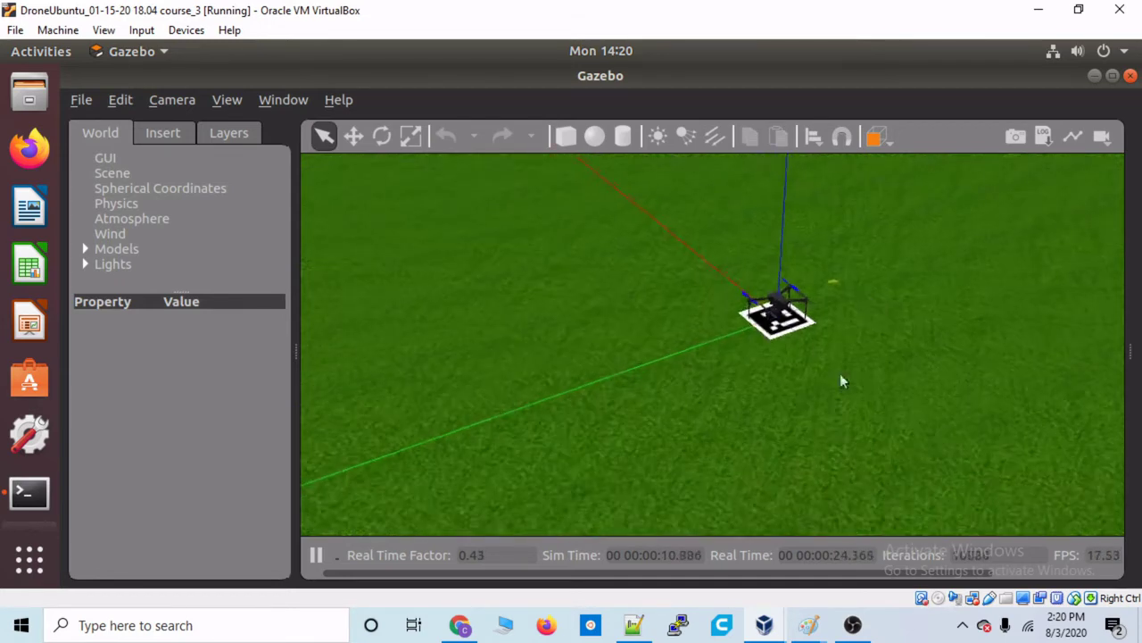
scroll(844, 350, "up", 2)
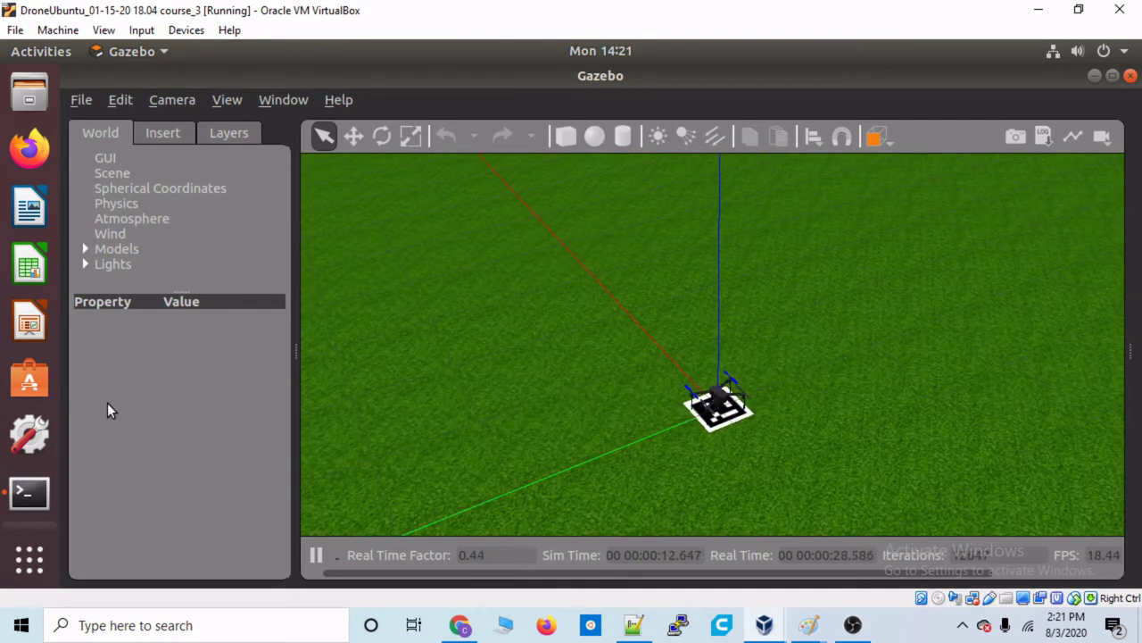
- List the active ROS topics with rostopic in a new terminal and look over the camera topics, especially /camera/color/image_raw
key("ctrl+alt+t")
left_click_drag(737, 515, 650, 346)
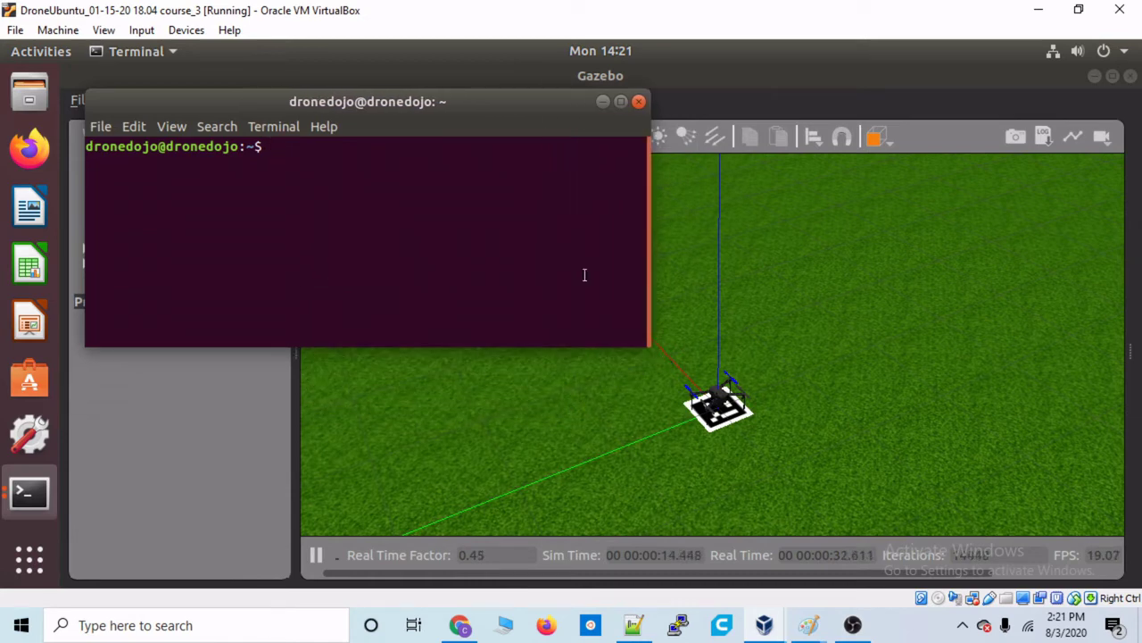
type("rostopic ")
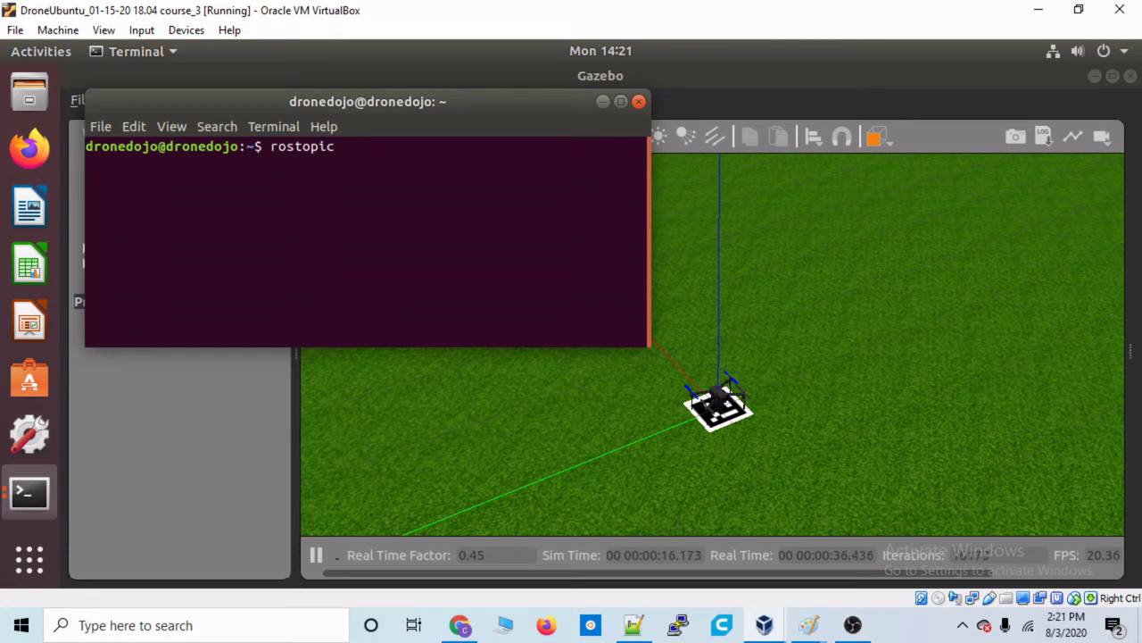
type("list")
key("Return")
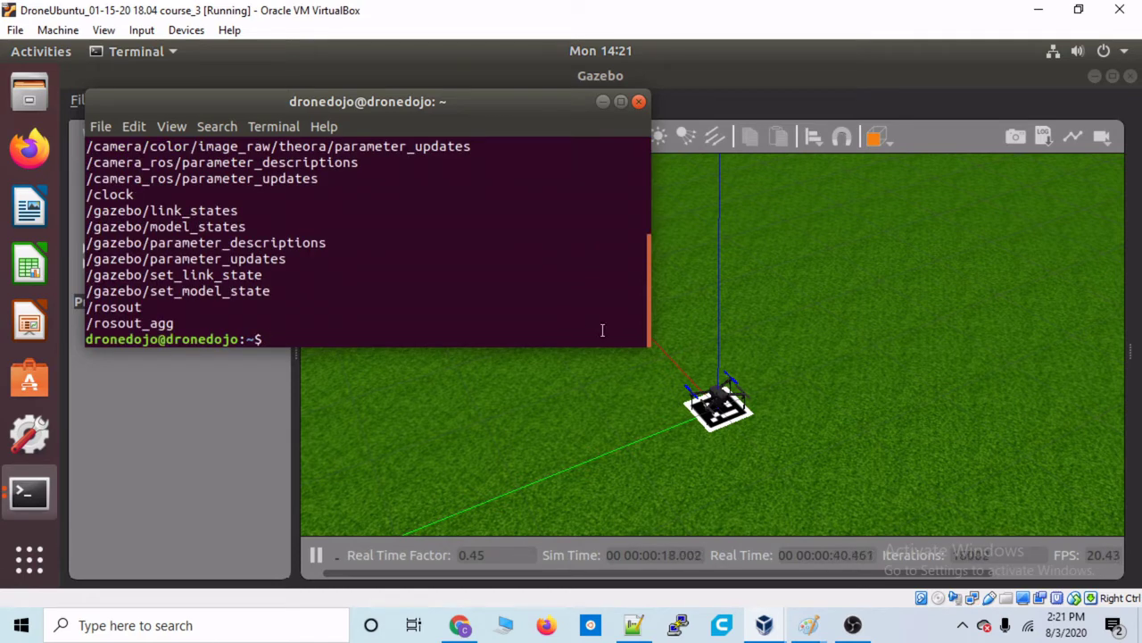
left_click_drag(648, 346, 652, 475)
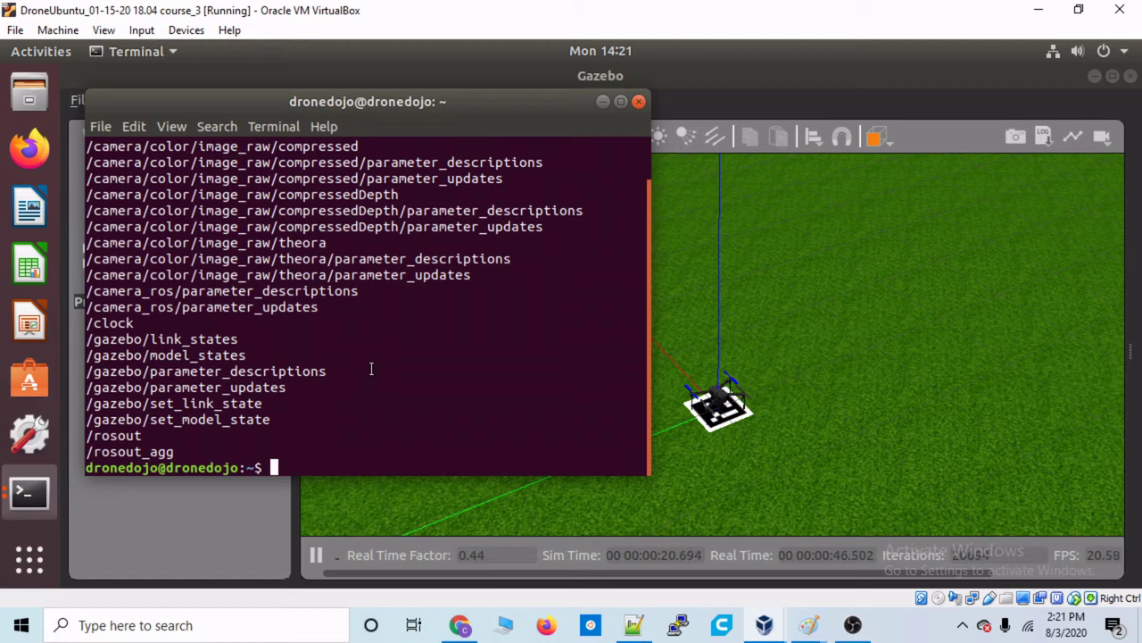
scroll(331, 404, "up", 1)
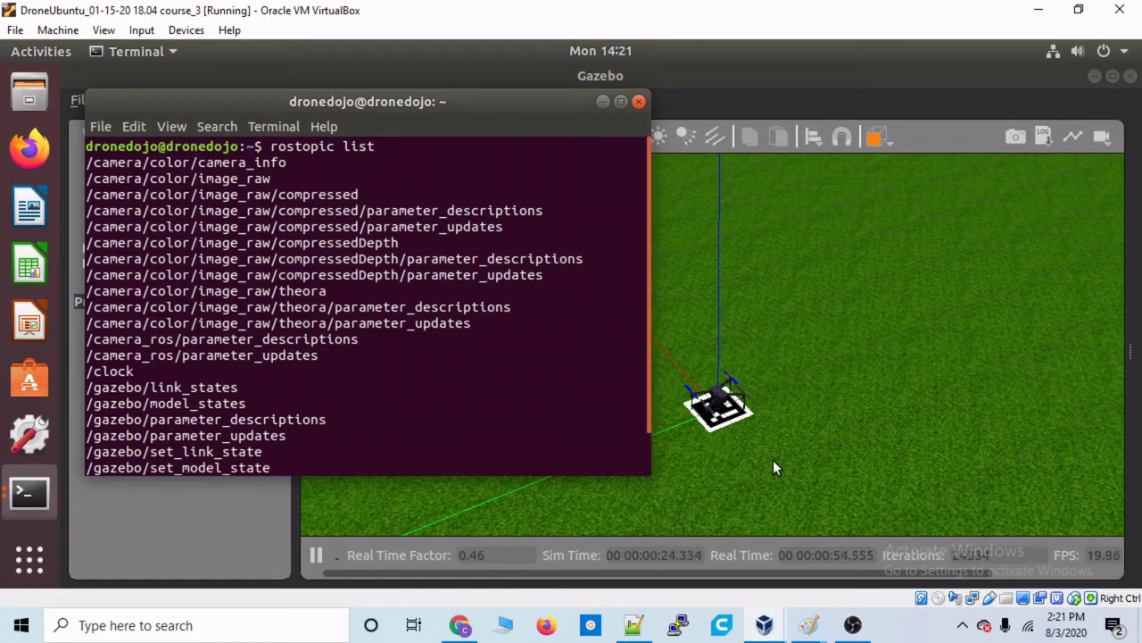
left_click_drag(87, 178, 271, 178)
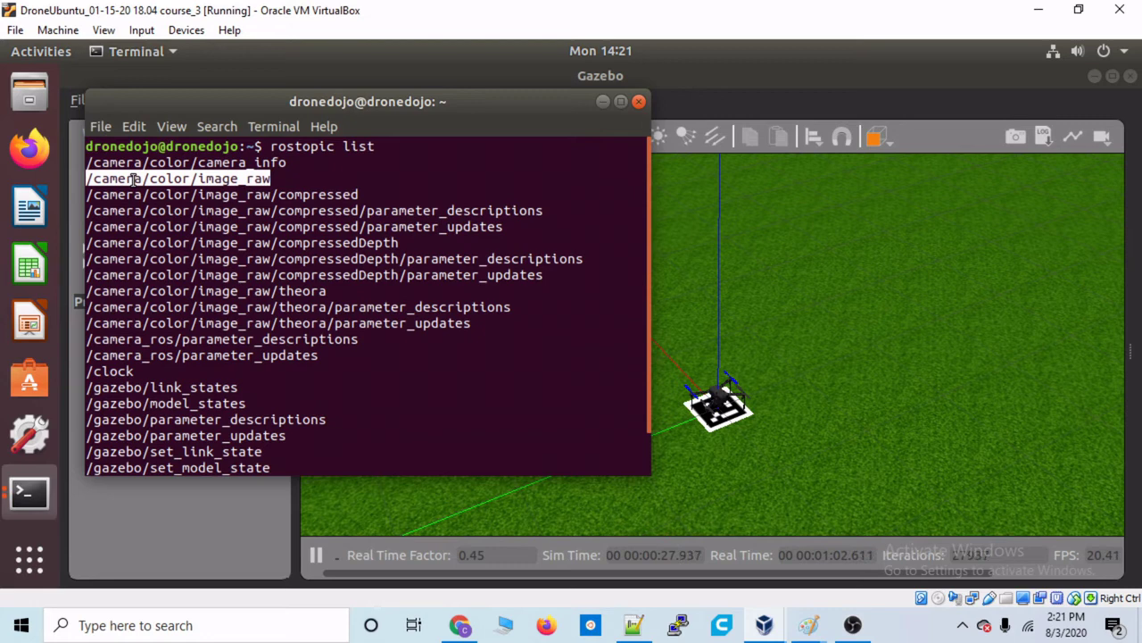
left_click_drag(198, 179, 270, 177)
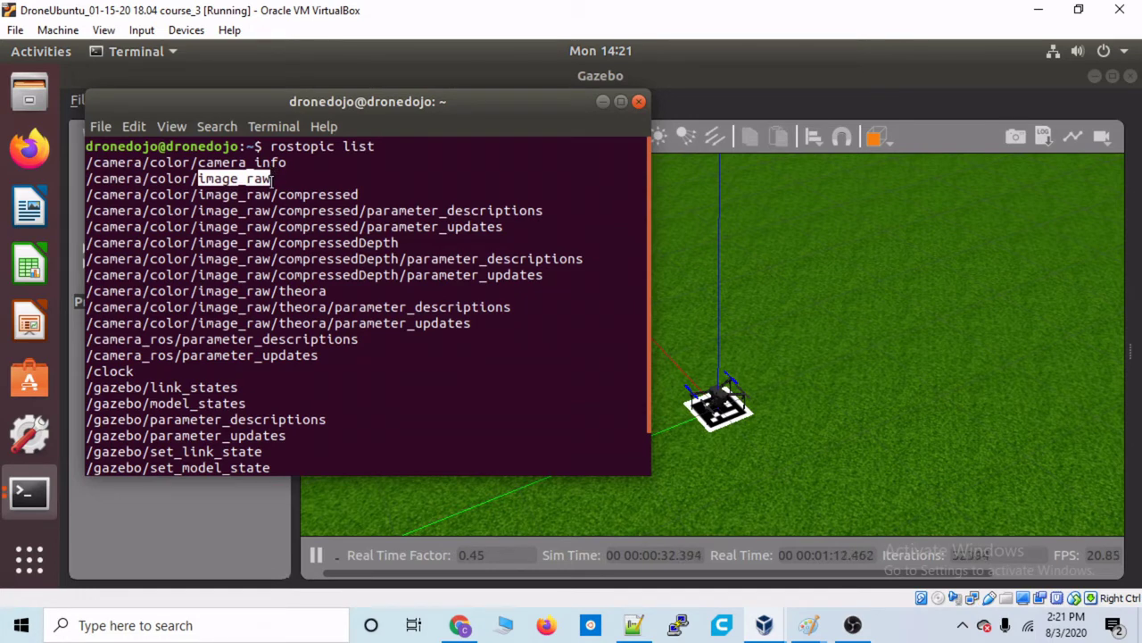
- Measure the publishing rate of the /camera/color/image_raw topic with rostopic hz
left_click(309, 267)
key("Return")
key("Return")
type("ro")
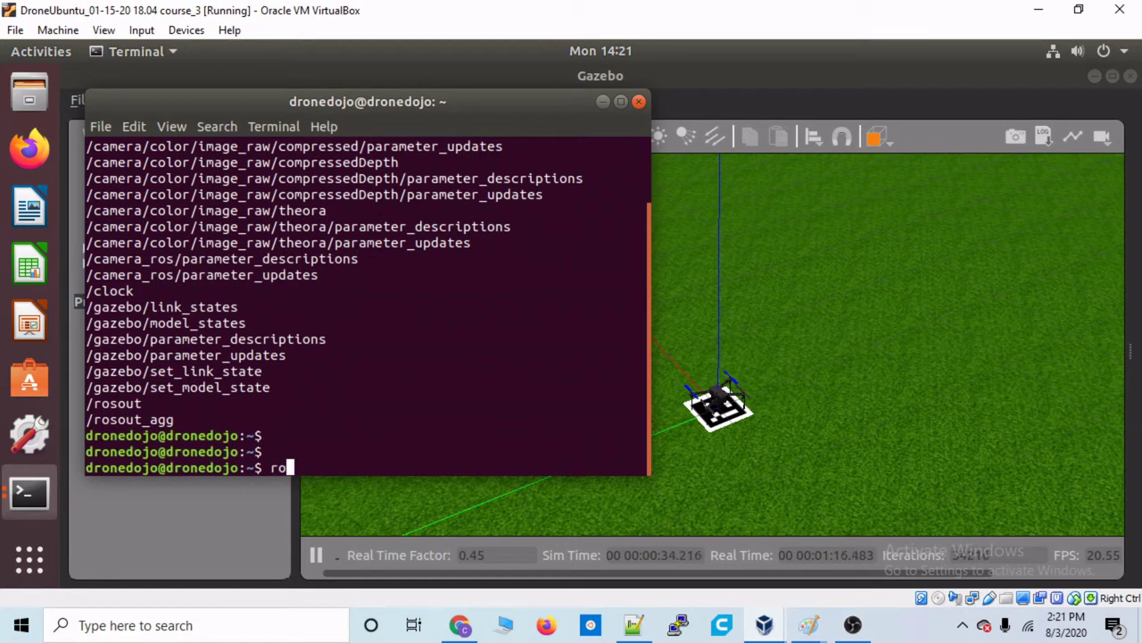
type("stopic")
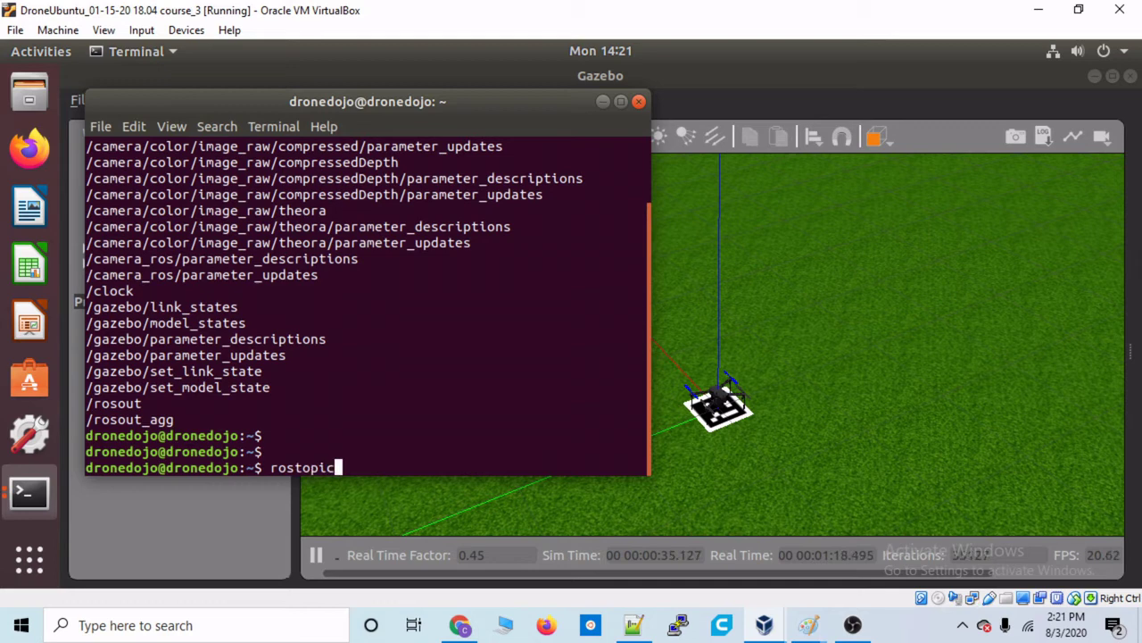
type(" hz /camera/to")
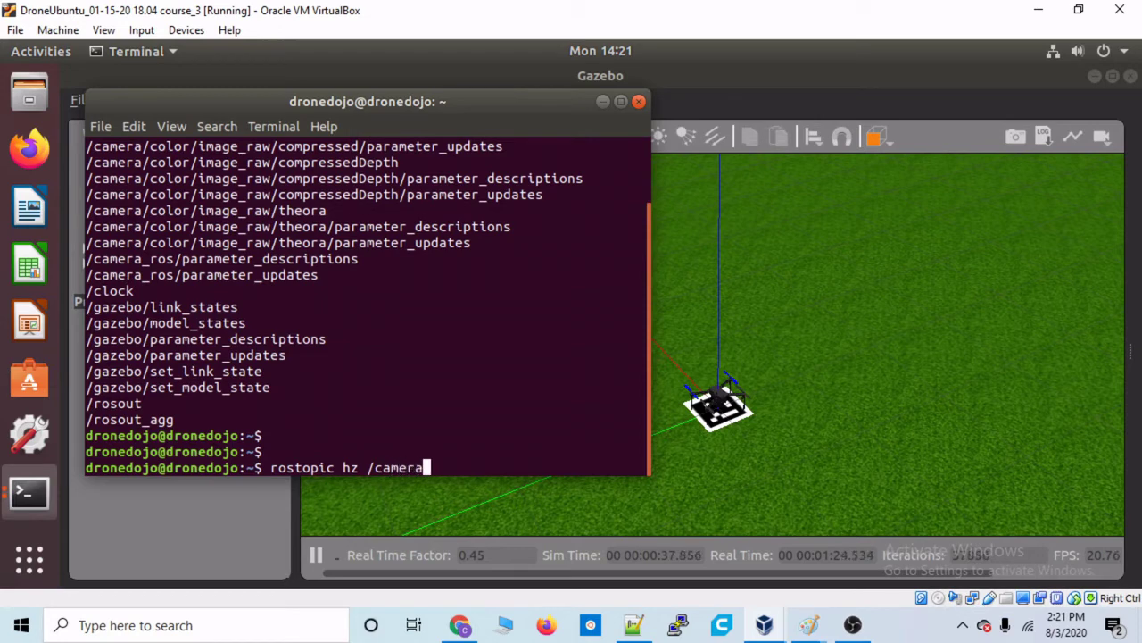
key("BackSpace")
key("BackSpace")
type("color/")
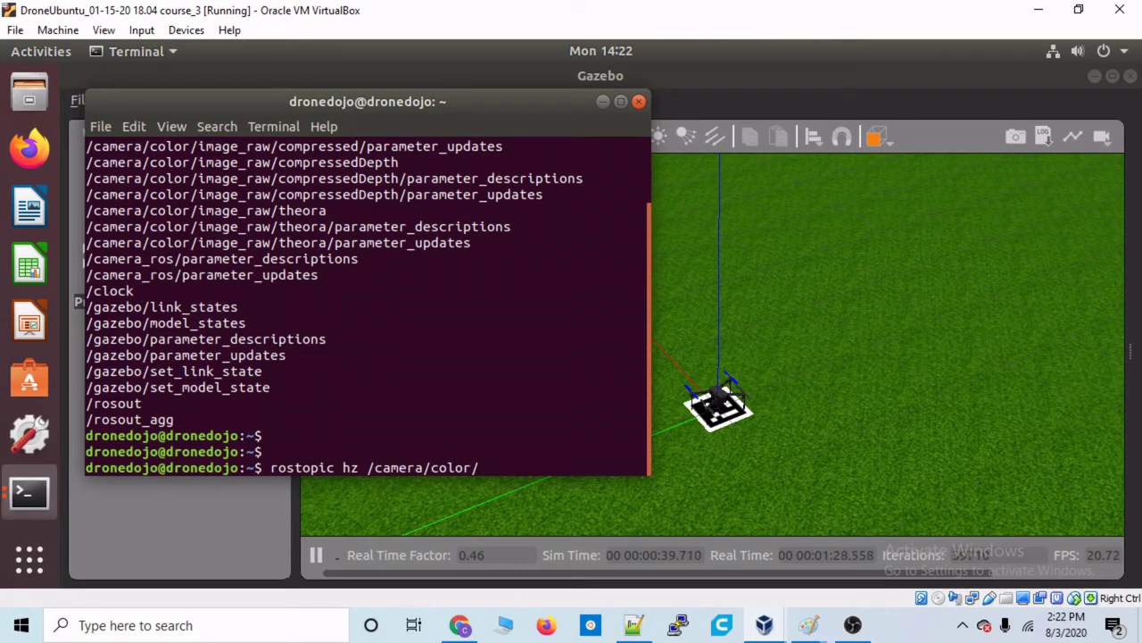
type("image_raw")
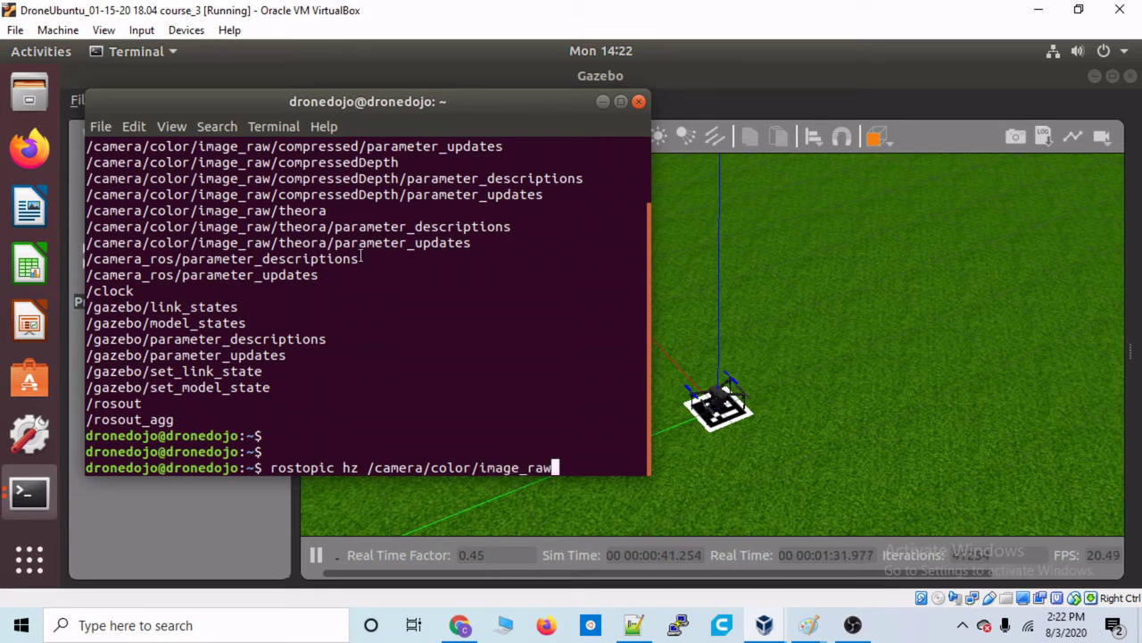
key("Return")
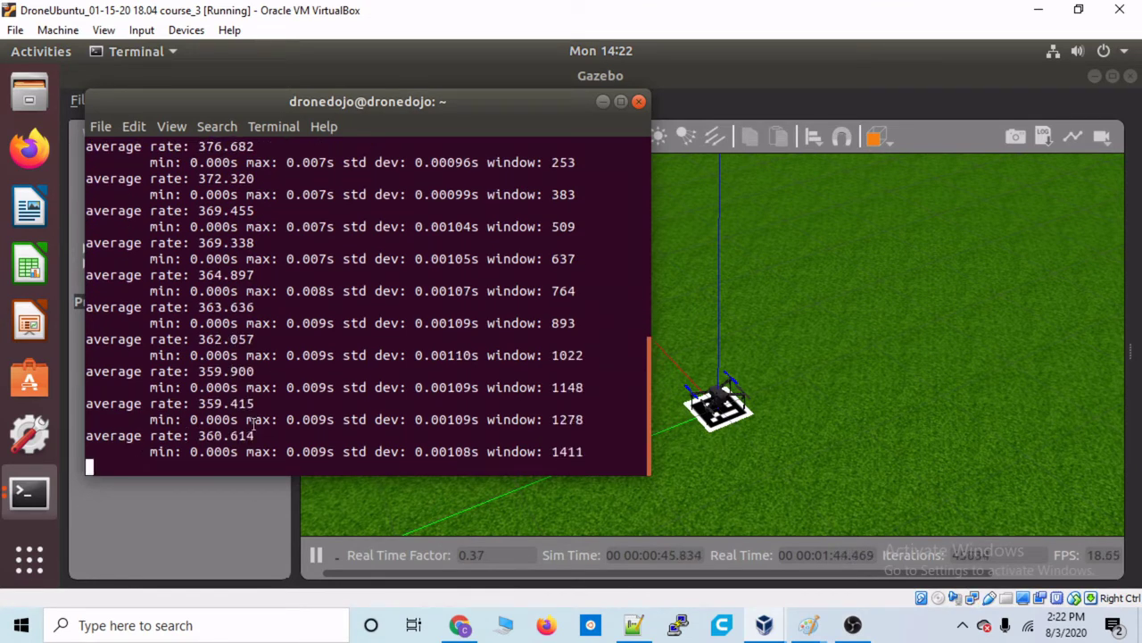
double_click(203, 435)
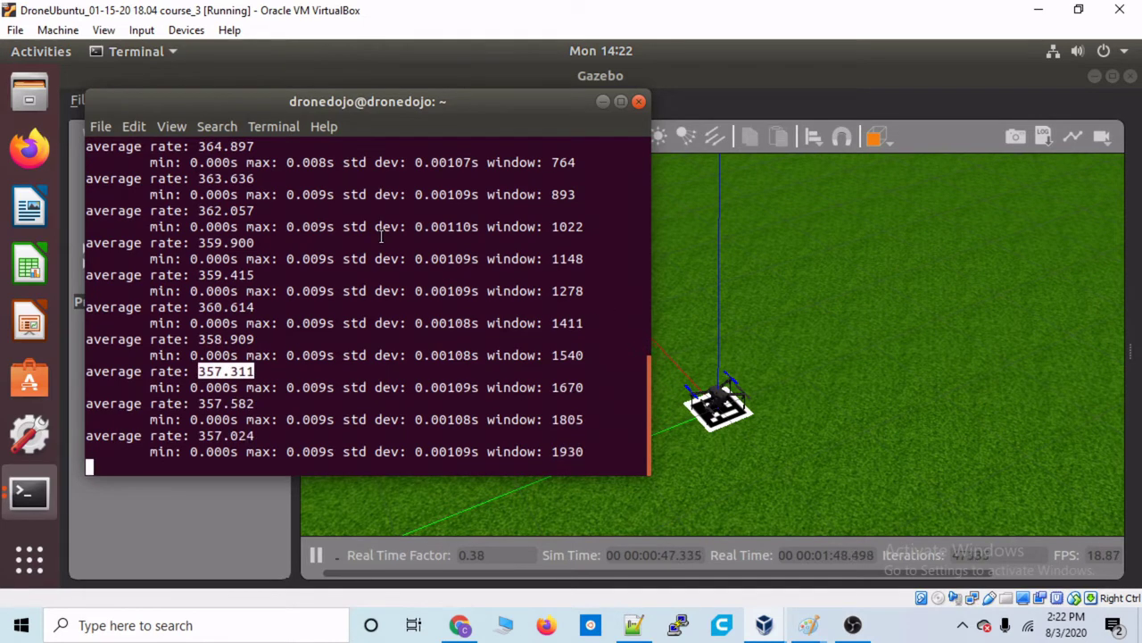
- Stop the running topic rate measurement and minimize its terminal to return to the simulation
key("ctrl+c")
key("Return")
key("Return")
key("Return")
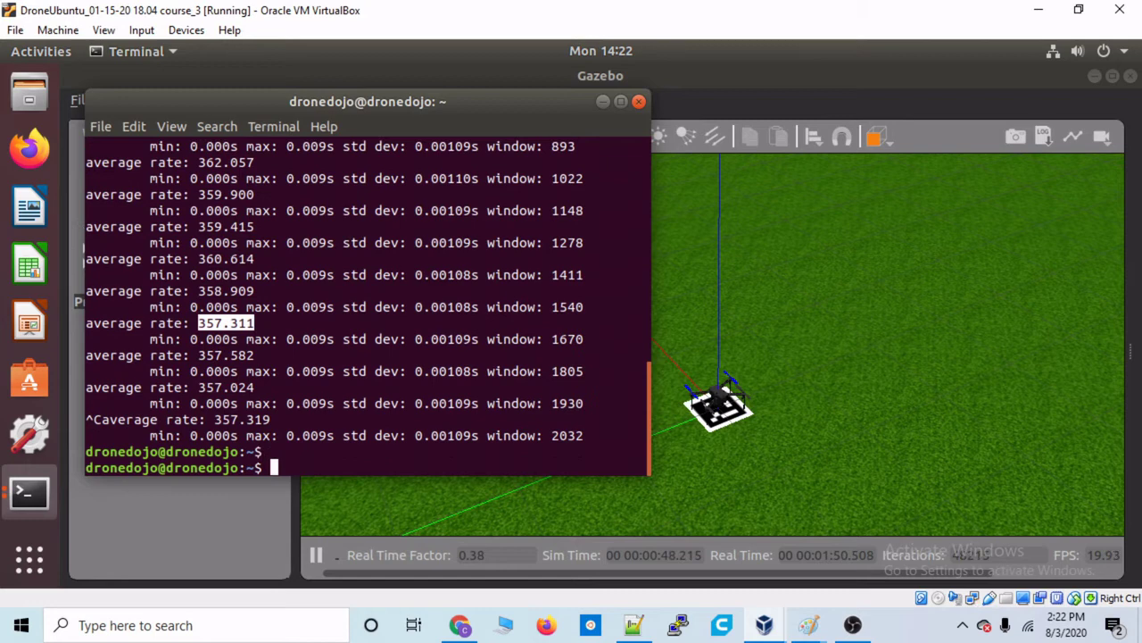
left_click(604, 101)
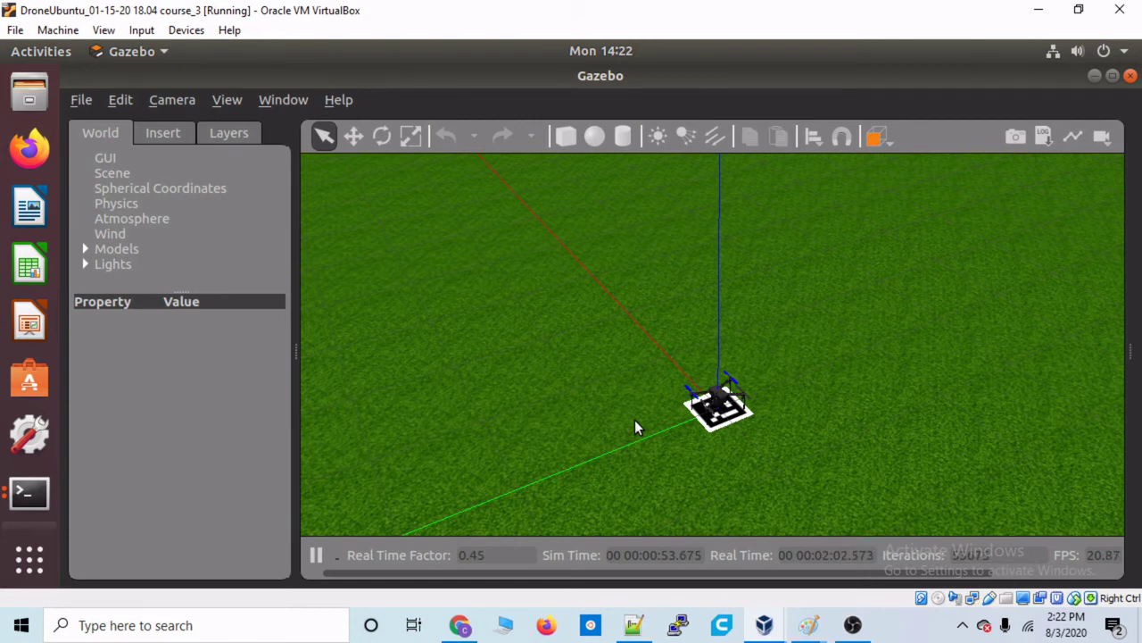
- Start rqt from a new terminal and minimize that terminal, leaving the rqt window in front of the simulation
key("ctrl+alt+t")
type("rqt")
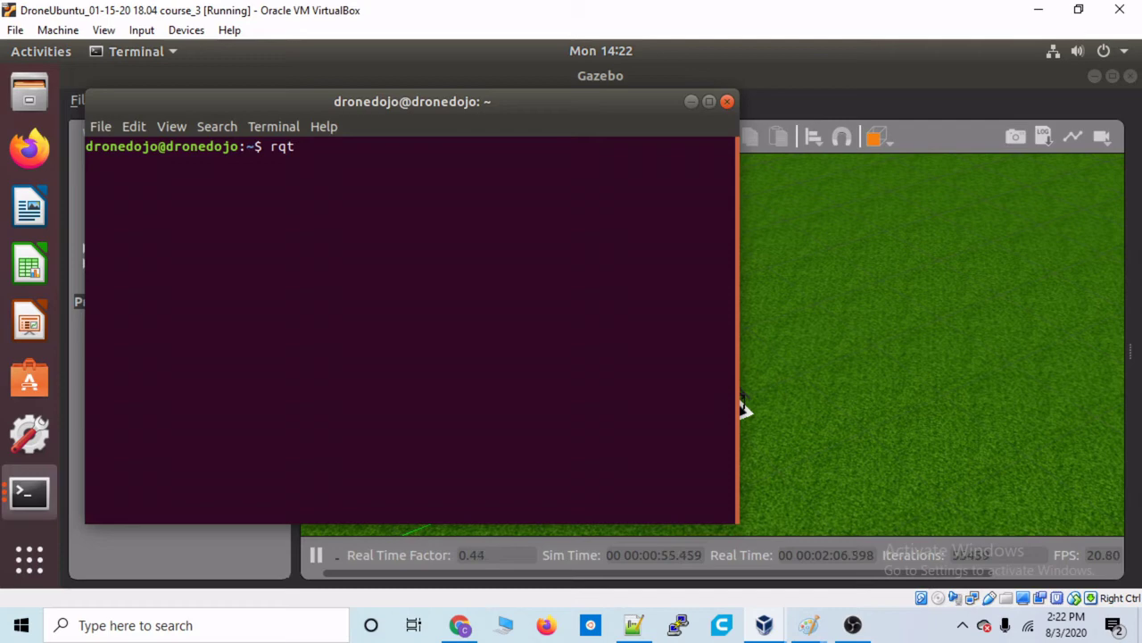
key("Return")
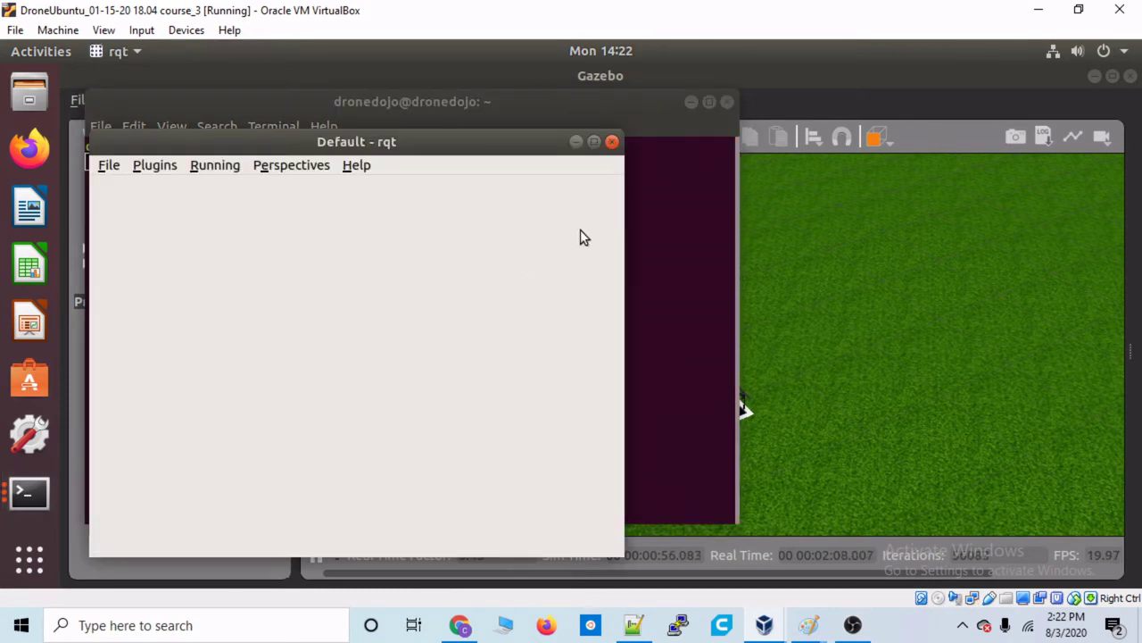
left_click(692, 104)
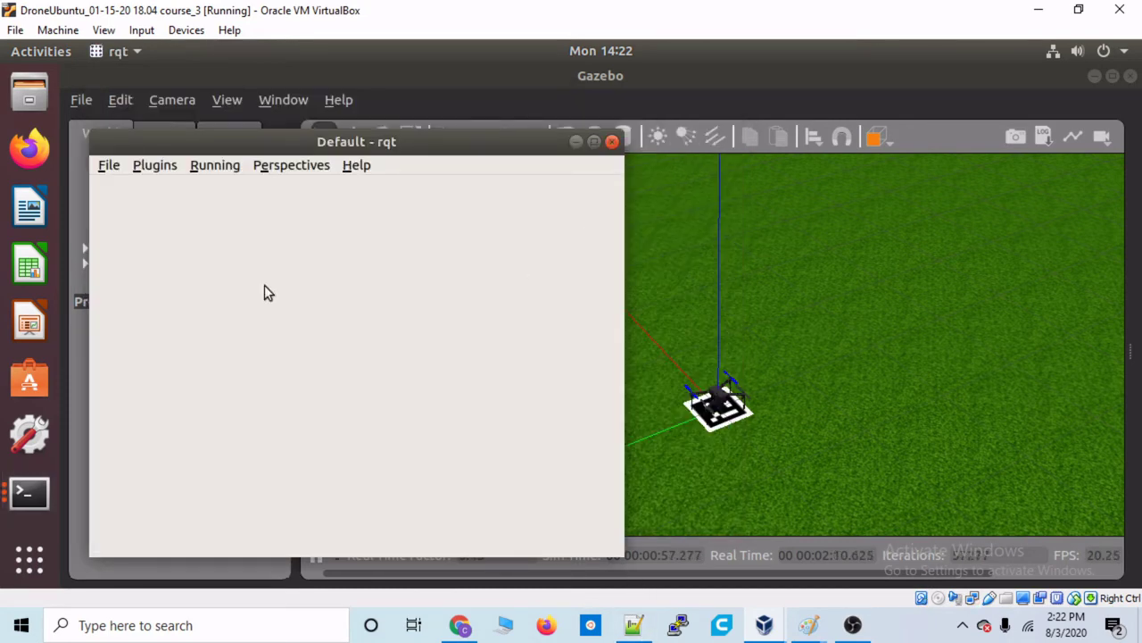
- Add the Image View visualization plugin in rqt and display the /camera/color/image_raw topic in it
left_click(166, 170)
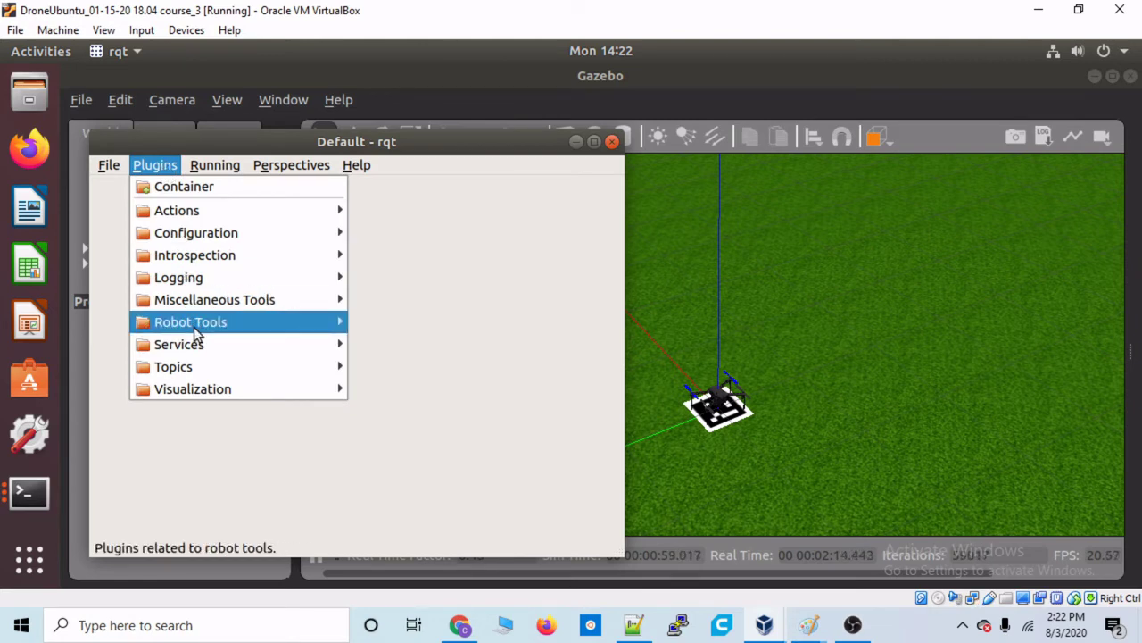
mouse_move(208, 393)
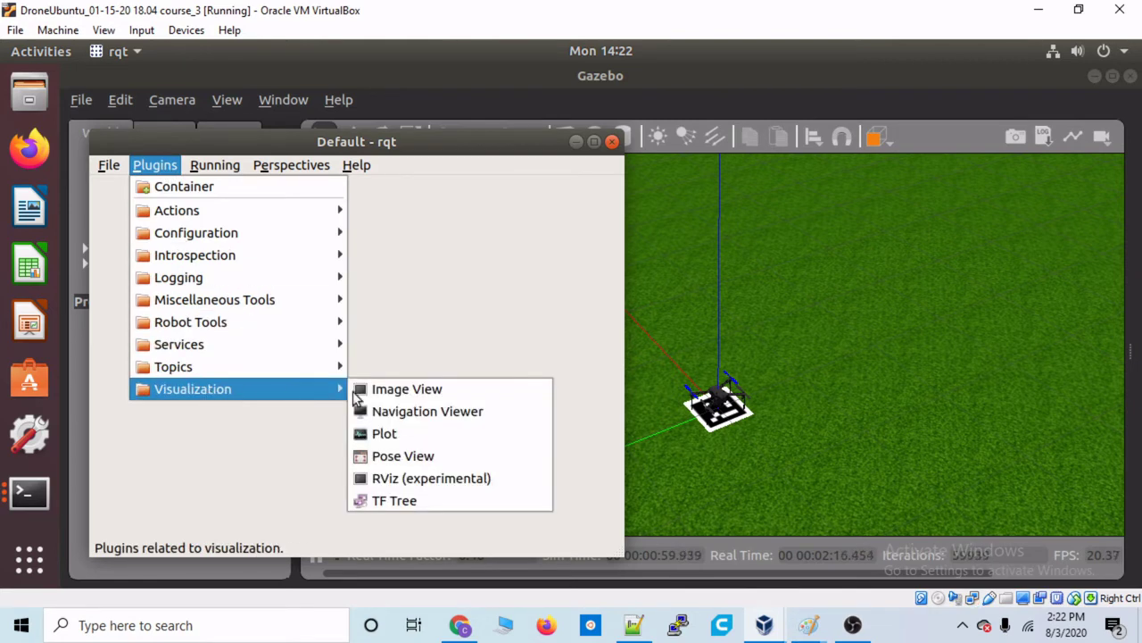
left_click(393, 390)
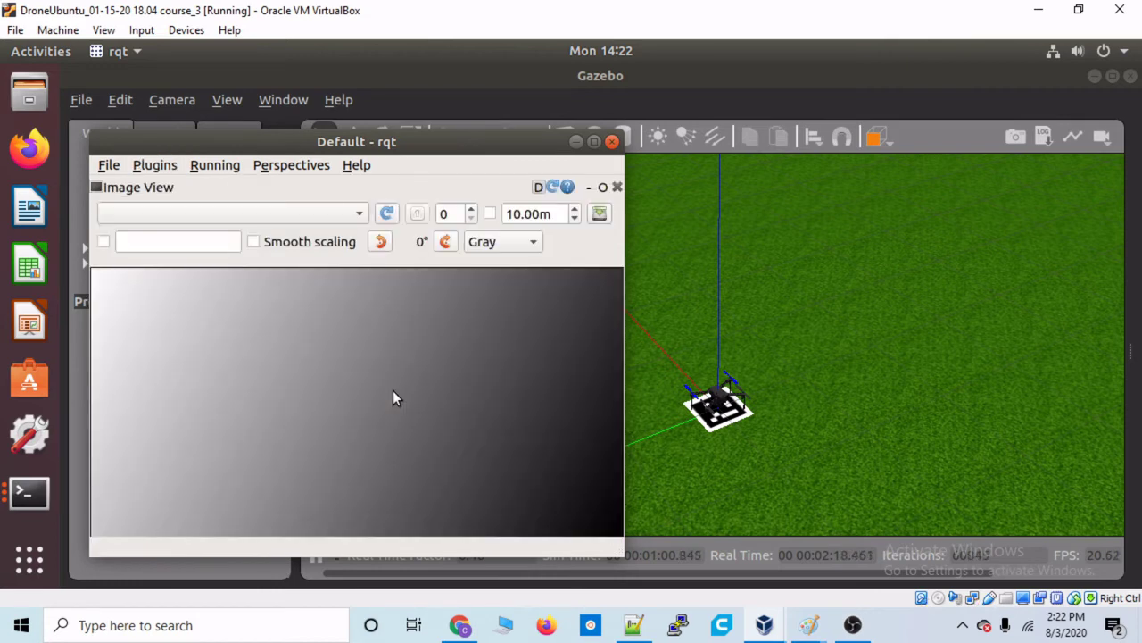
left_click(327, 220)
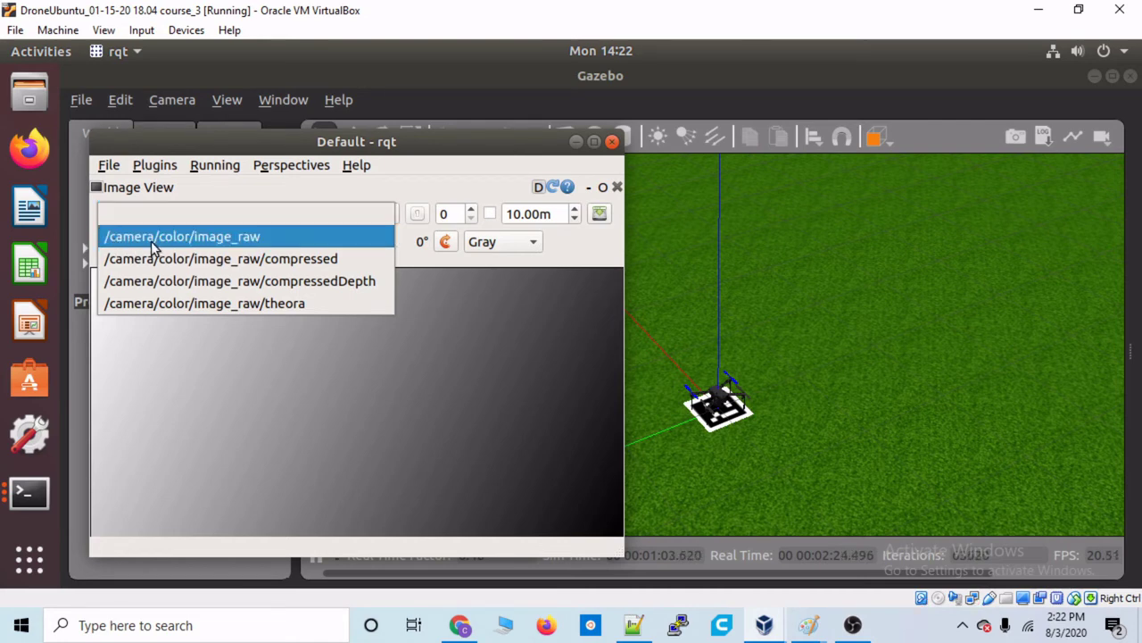
left_click(321, 240)
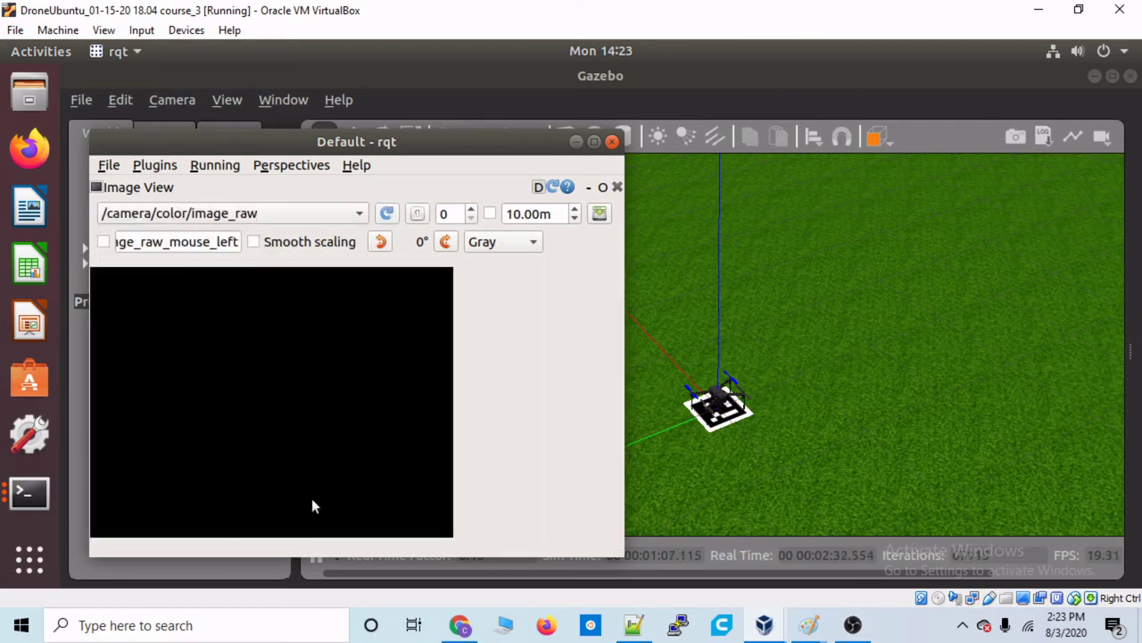
- Look closely at the drone on its marker in Gazebo, and return to the rqt window, shrinking it to uncover more of the simulation
left_click(733, 437)
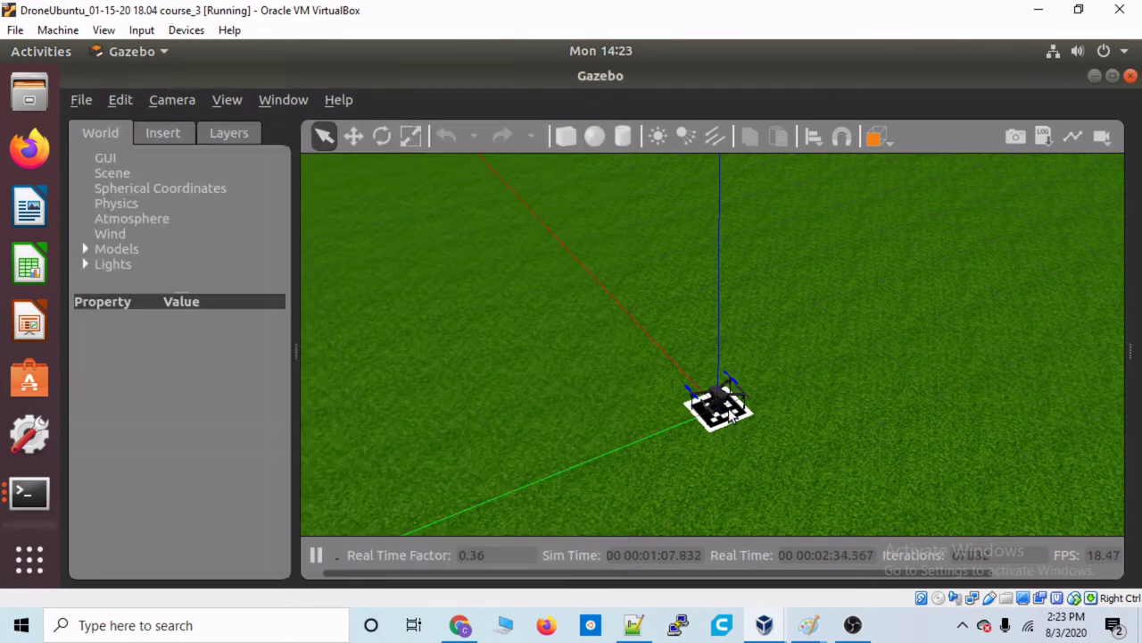
scroll(719, 339, "up", 5)
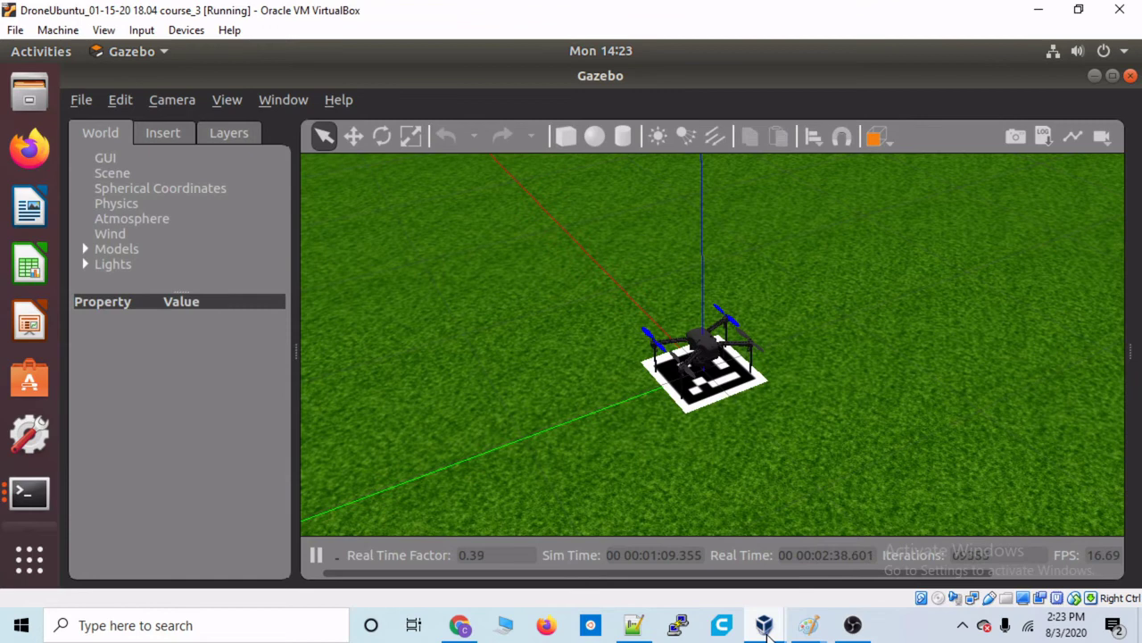
left_click(27, 464)
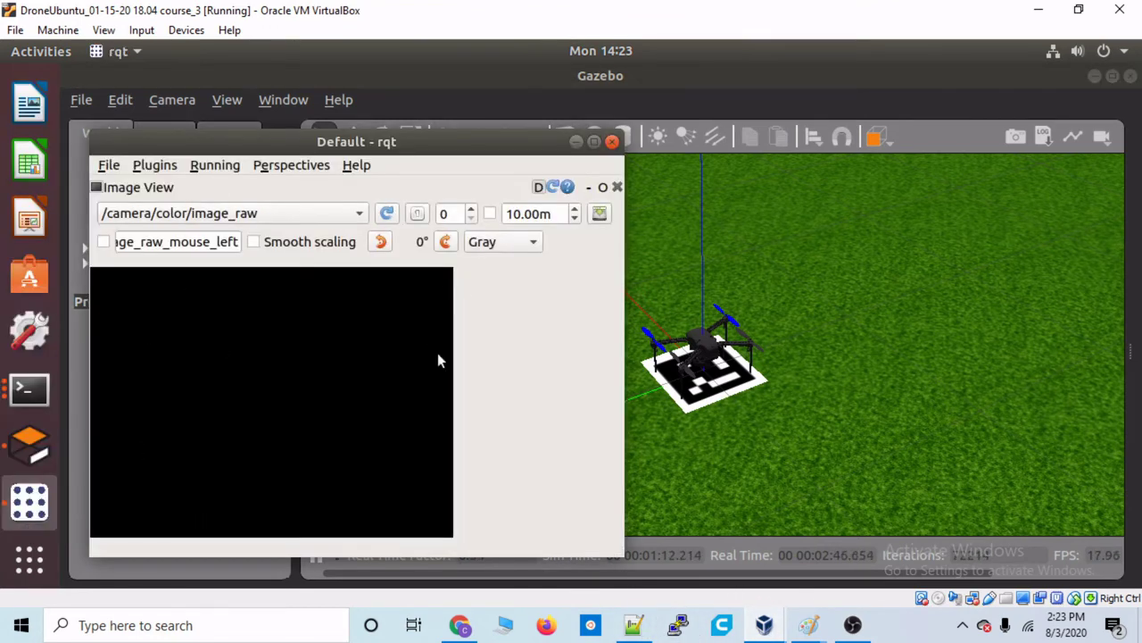
left_click_drag(620, 135, 489, 150)
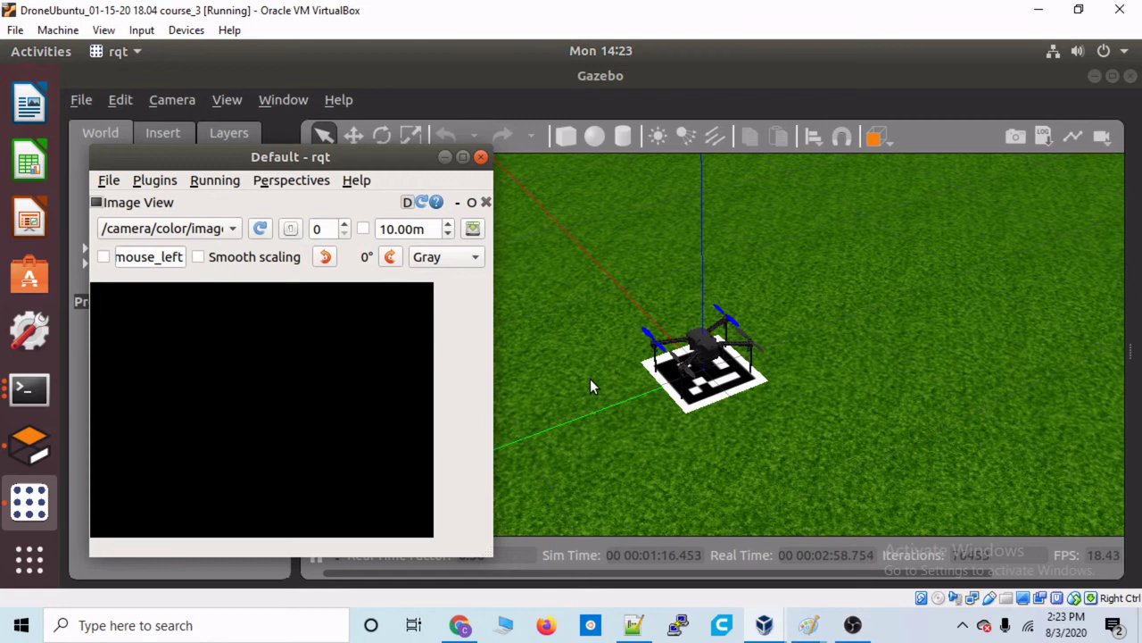
- Open a new terminal and change to the courseRoot/apm/ardupilot/ArduCopter/ directory
key("ctrl+alt+t")
type("cd ")
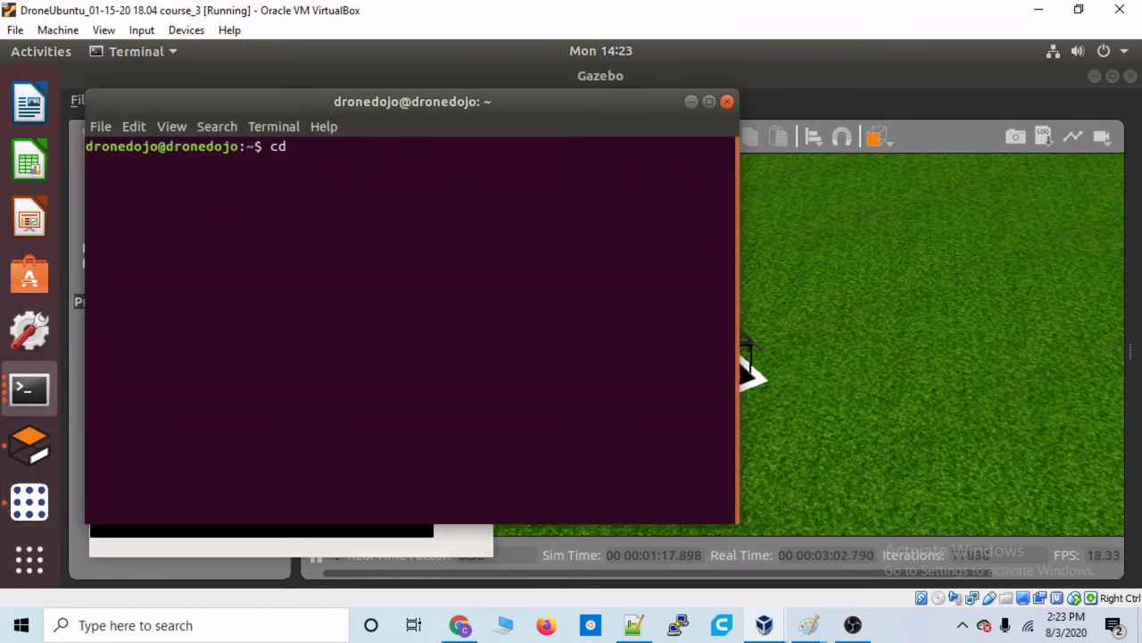
type("courseRoot/apm")
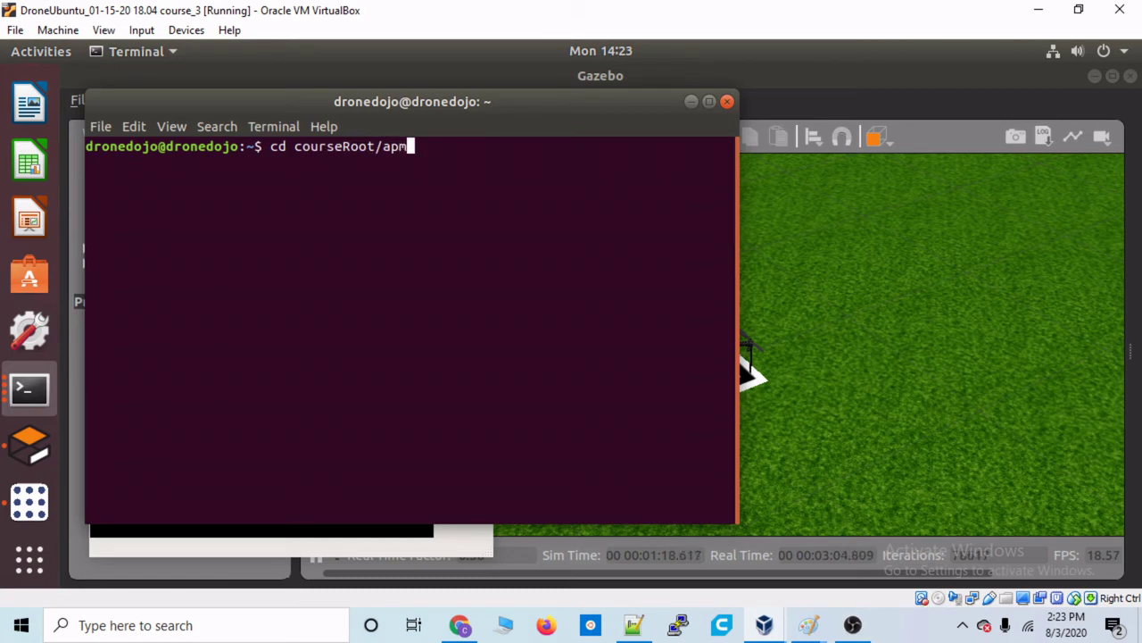
type("/ardupilot/ArduCopter/")
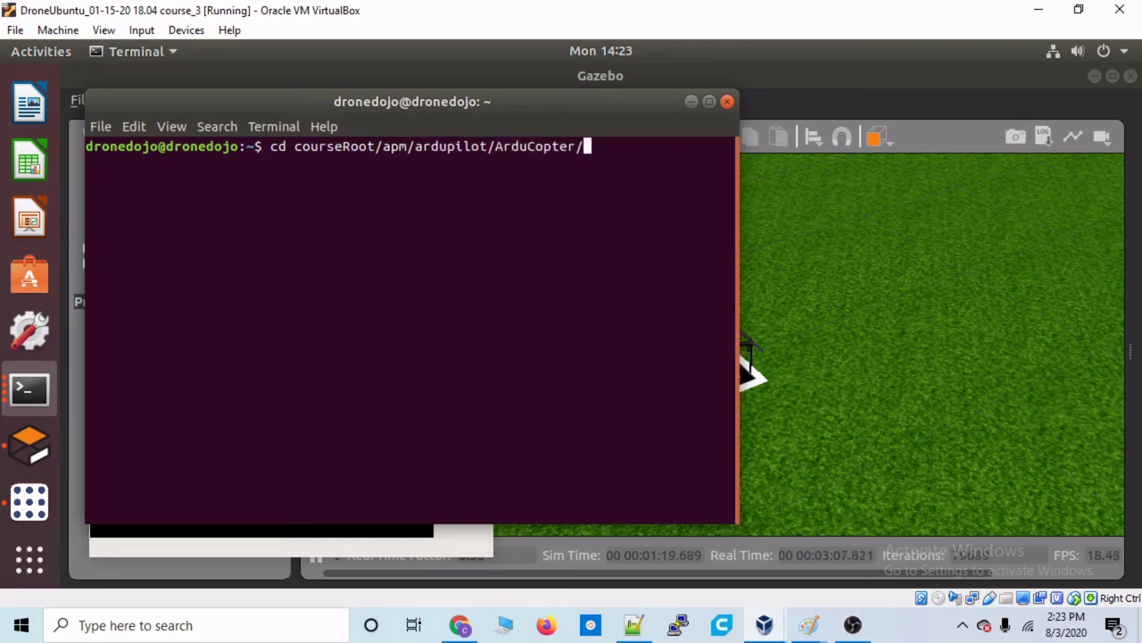
key("Return")
- Launch the ArduCopter SITL by running ../Tools/autotest/sim_vehicle.py -f gazebo-iris
type("../To")
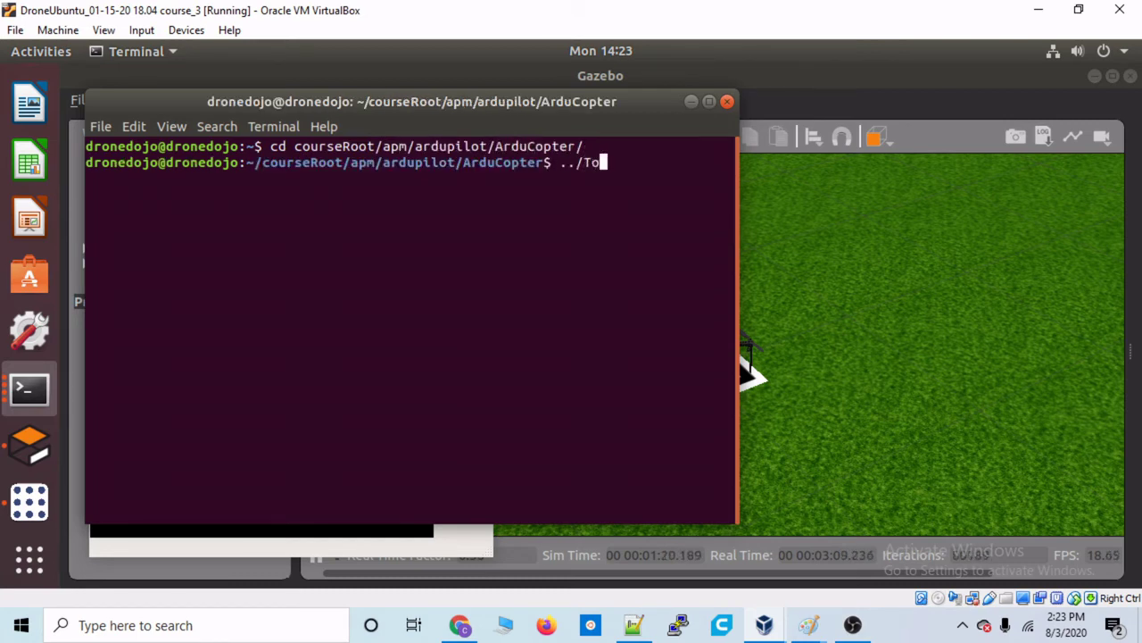
key("Tab")
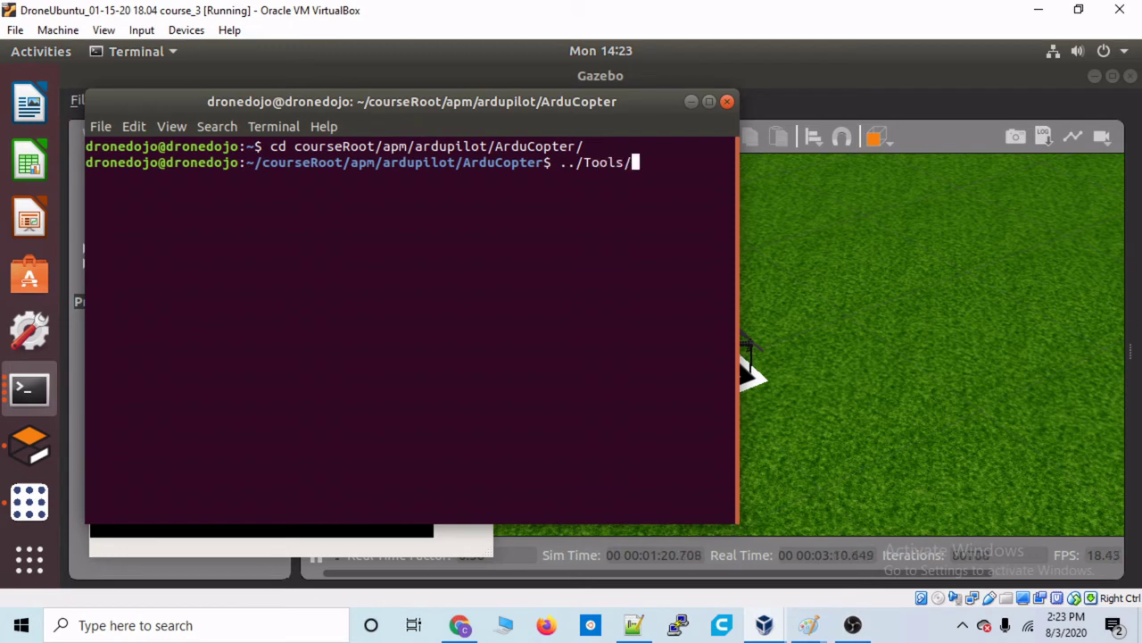
type("au")
key("Tab")
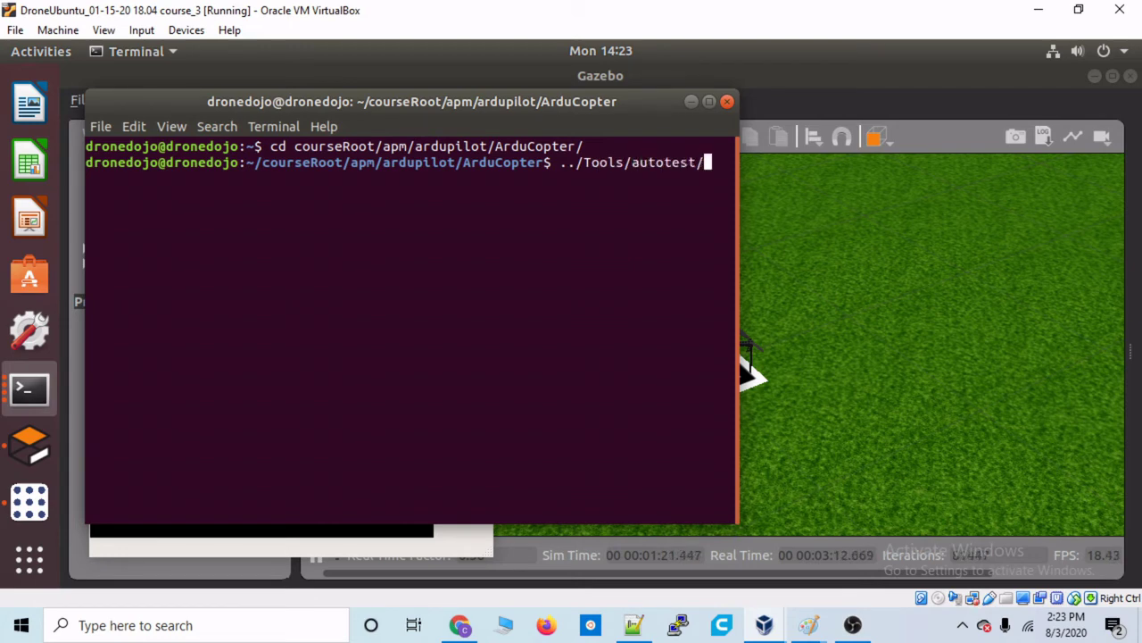
type("s")
key("Tab")
type("-f")
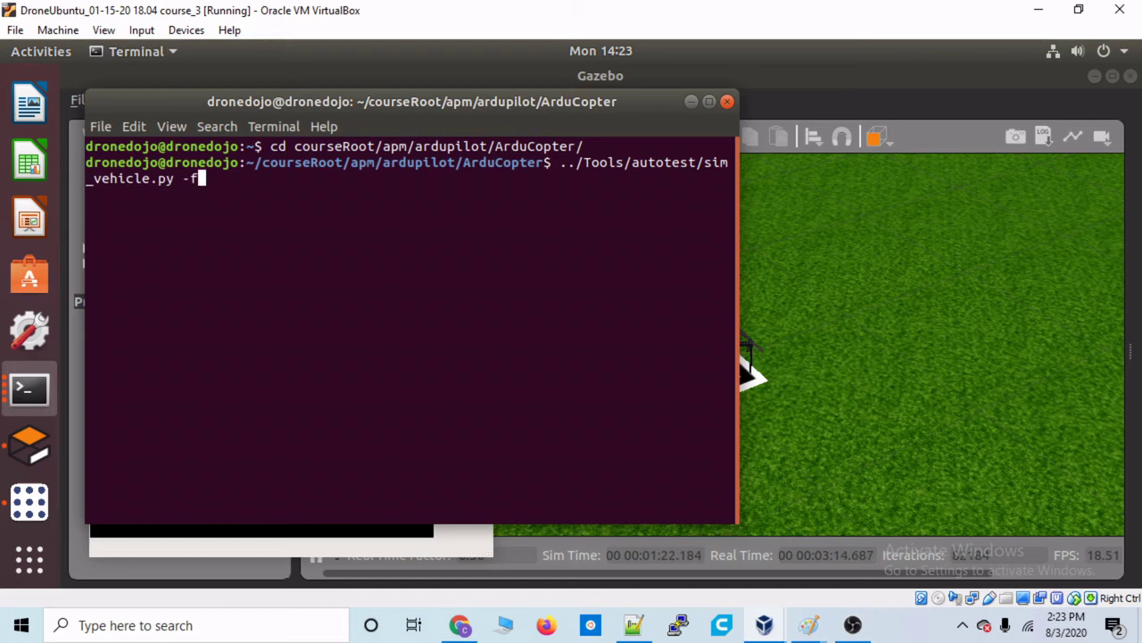
type(" gazeb")
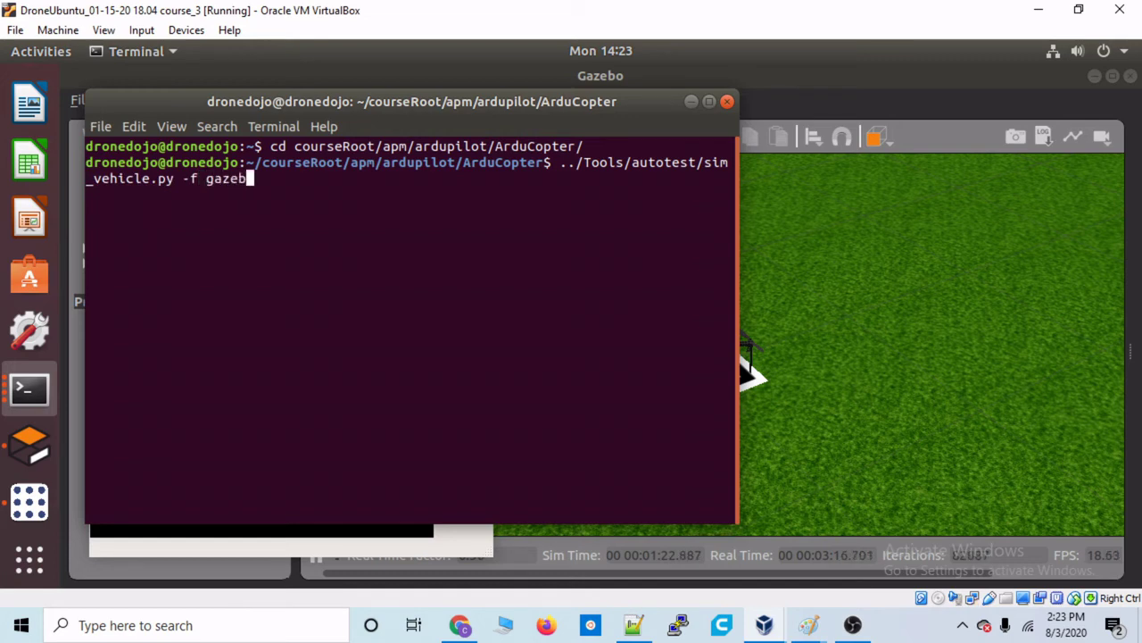
type("o-iris")
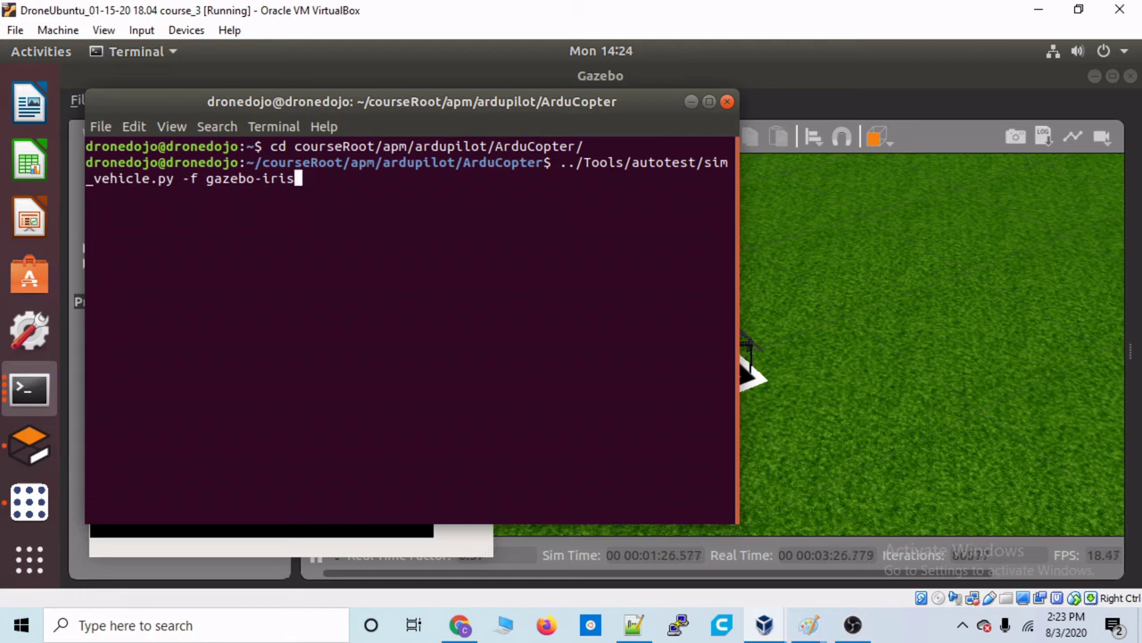
key("Return")
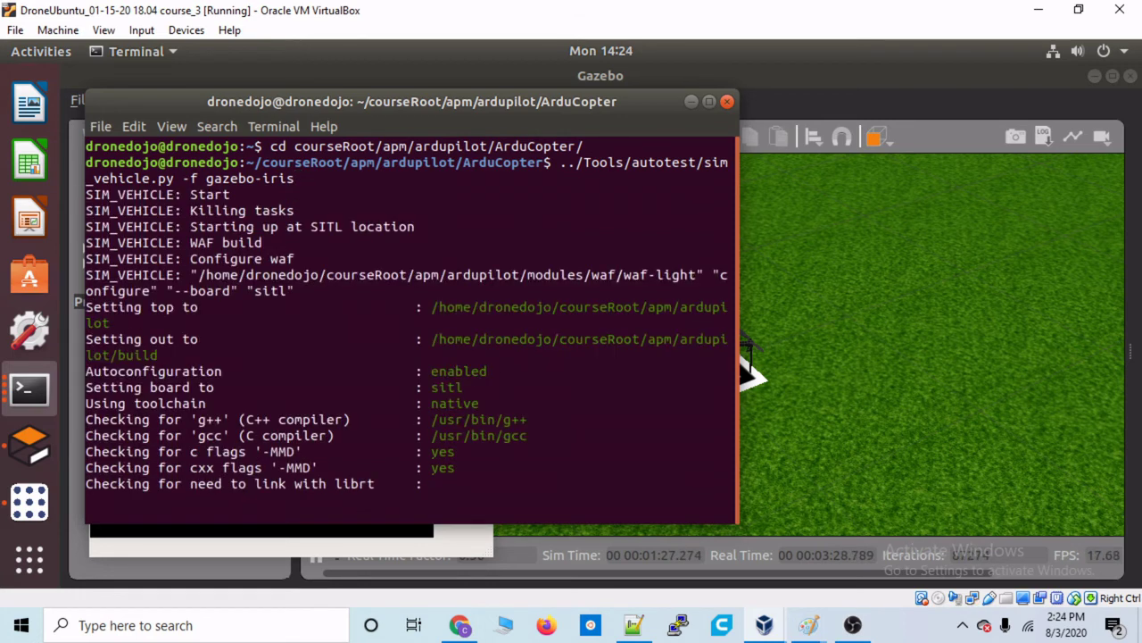
- Minimize the ArduCopter console window and move the rqt window aside to uncover the SITL terminal output
left_click(473, 546)
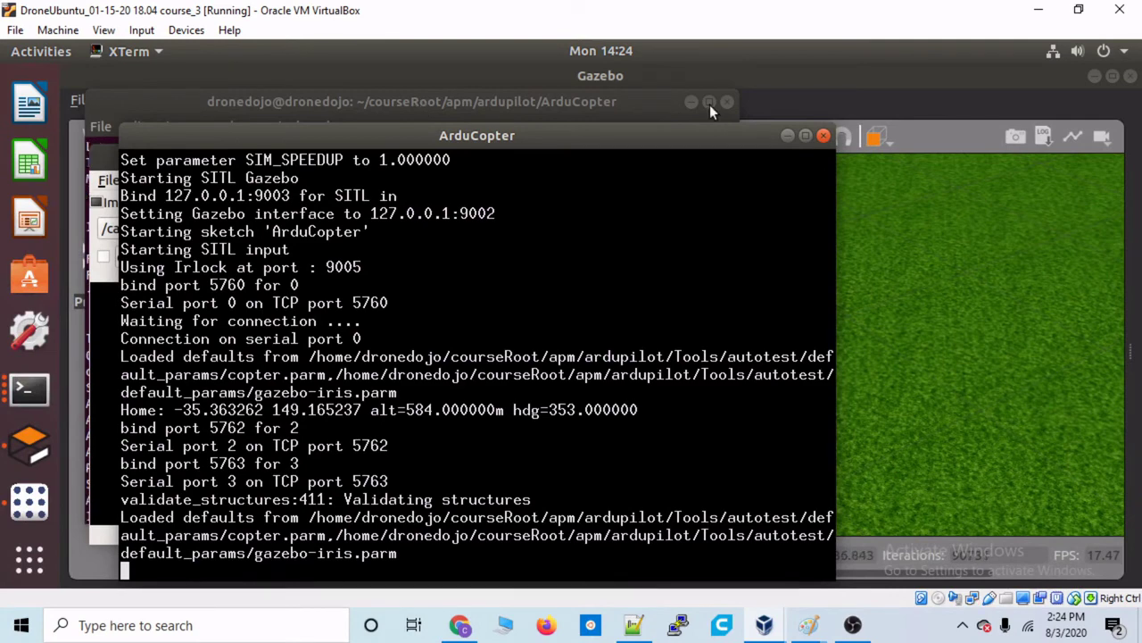
left_click(789, 136)
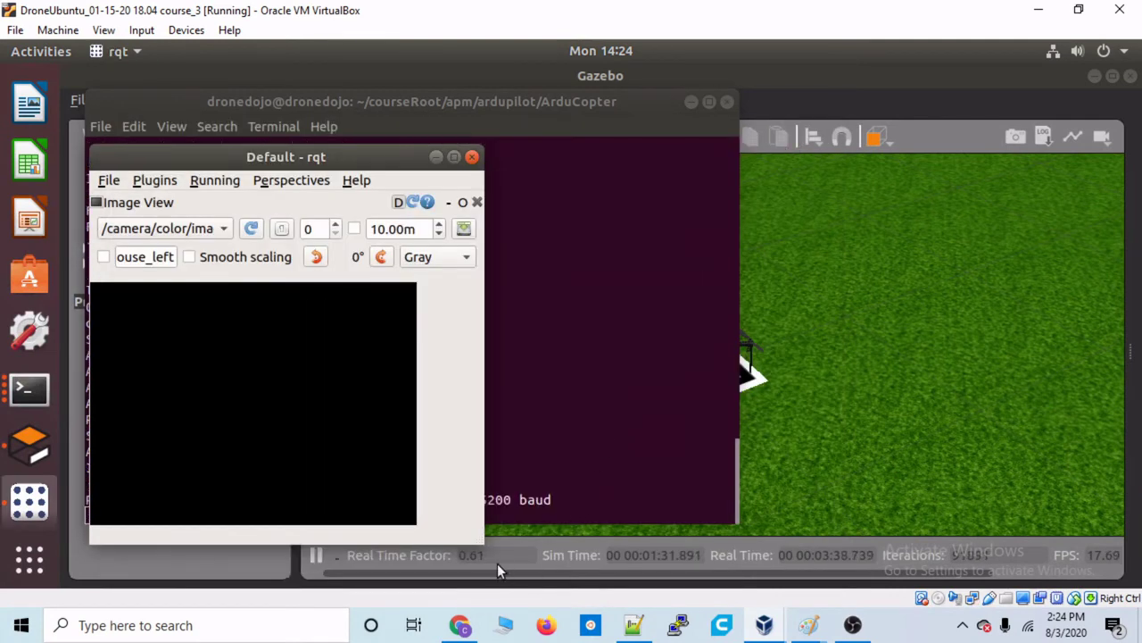
left_click_drag(413, 158, 920, 113)
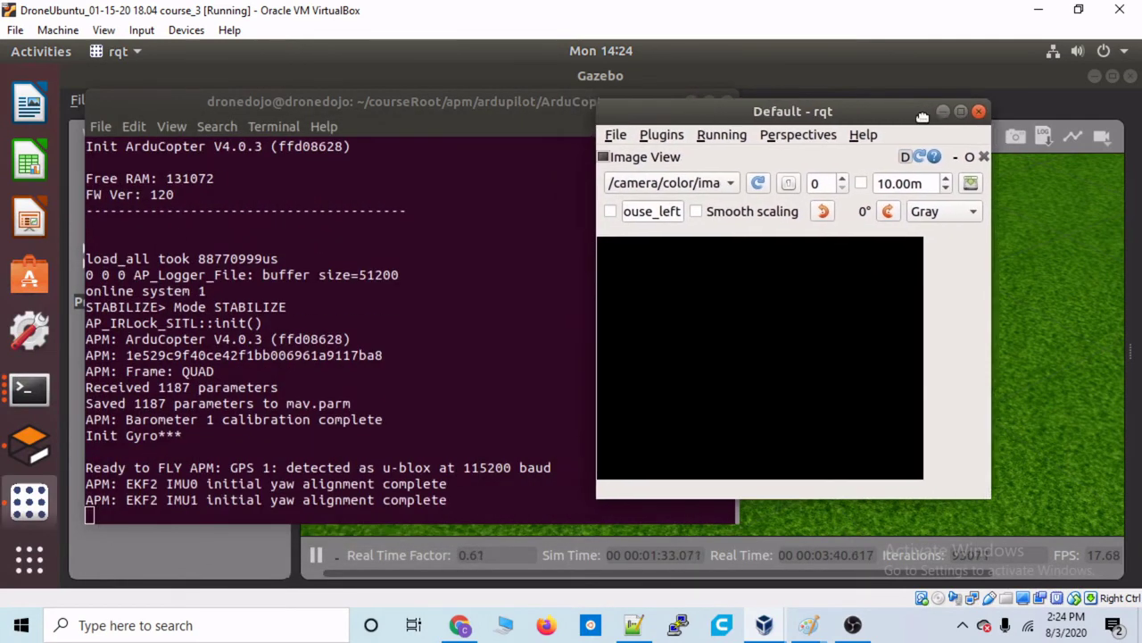
- Bring the Gazebo simulation to the front and show the drone from farther away with the flight space above it
left_click(841, 274)
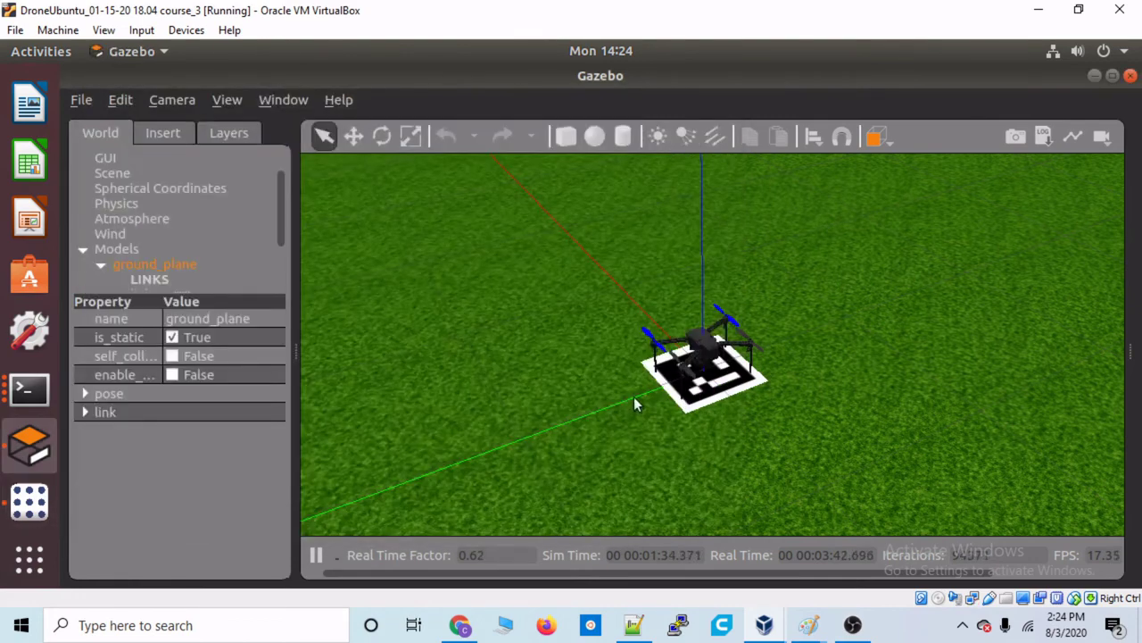
scroll(849, 256, "down", 5)
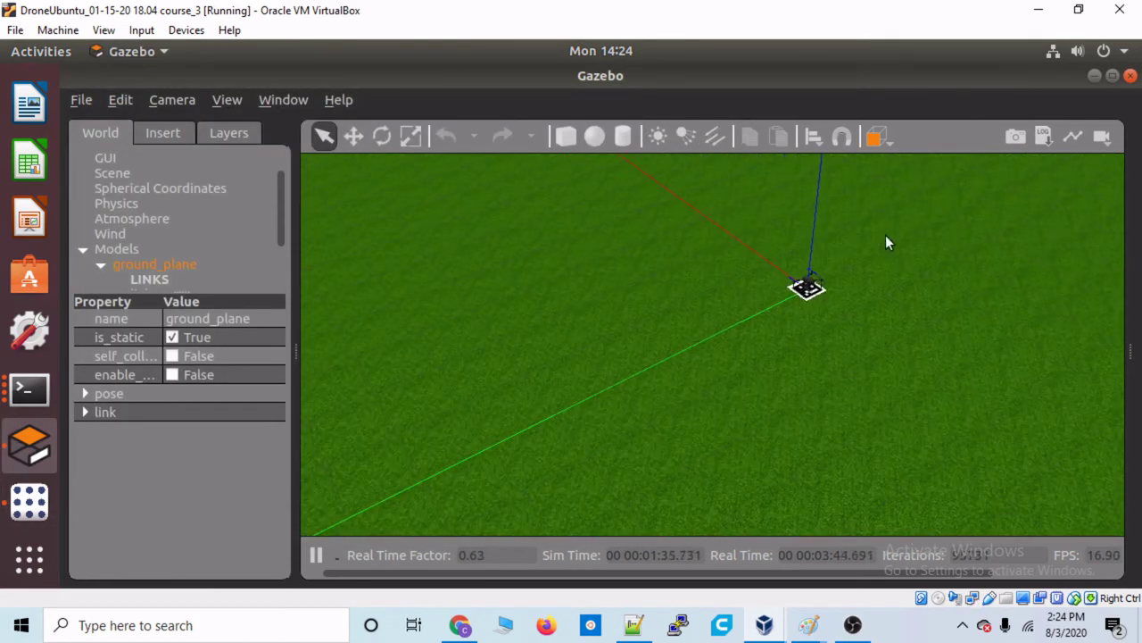
scroll(879, 250, "down", 2)
left_click_drag(874, 265, 765, 403)
scroll(794, 330, "down", 3)
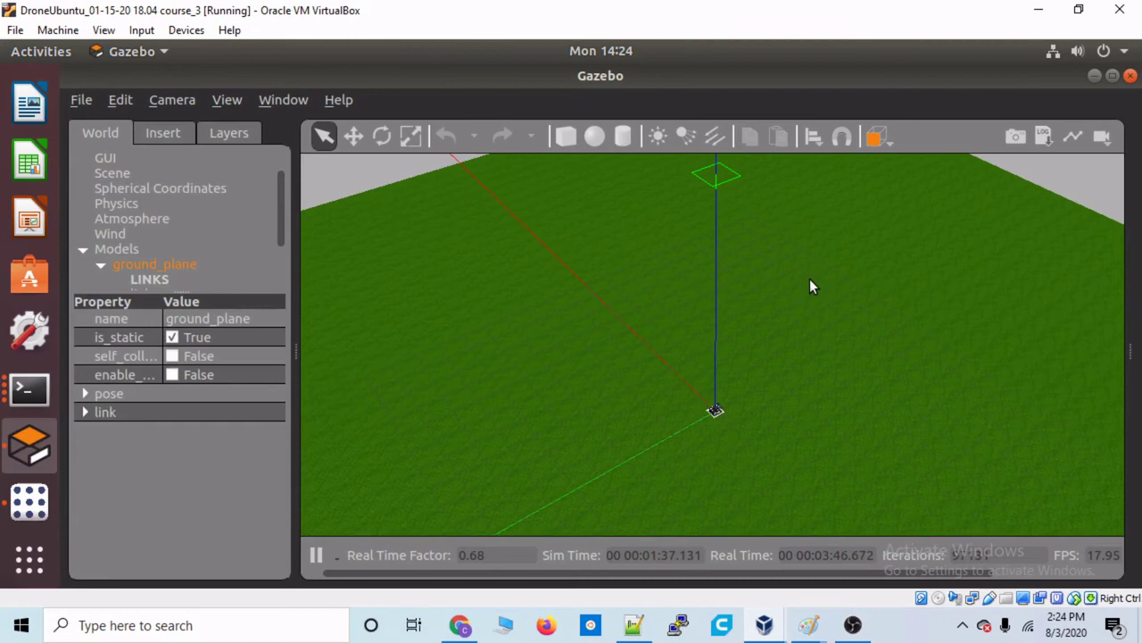
- Bring the rqt camera view back in front of Gazebo, move it clear of the drone and make its window smaller
left_click(29, 480)
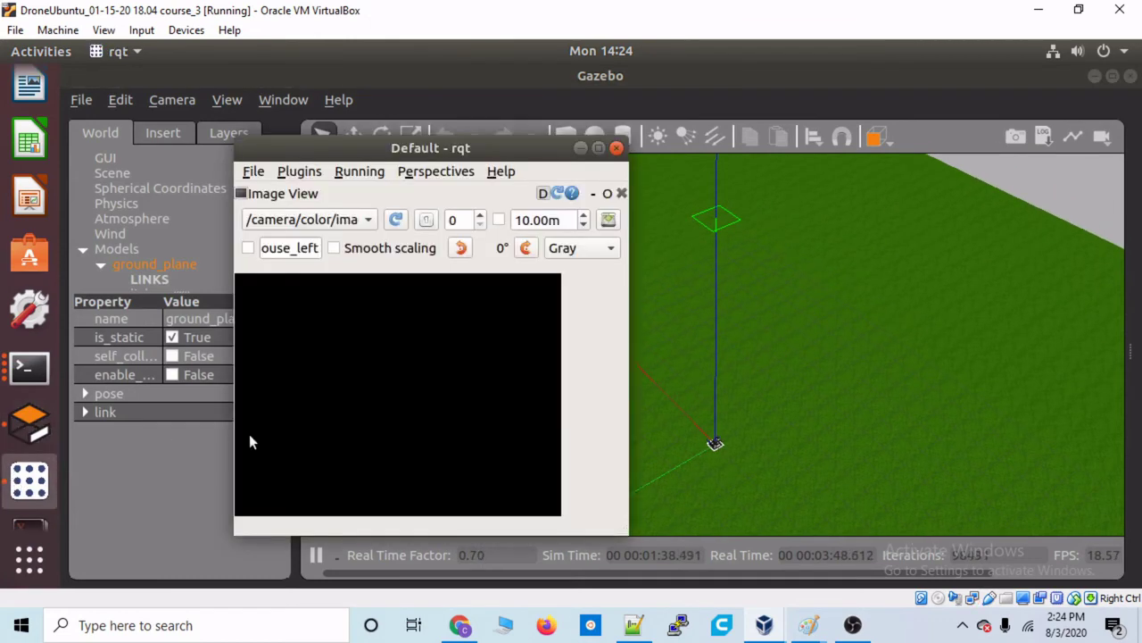
left_click_drag(418, 147, 259, 186)
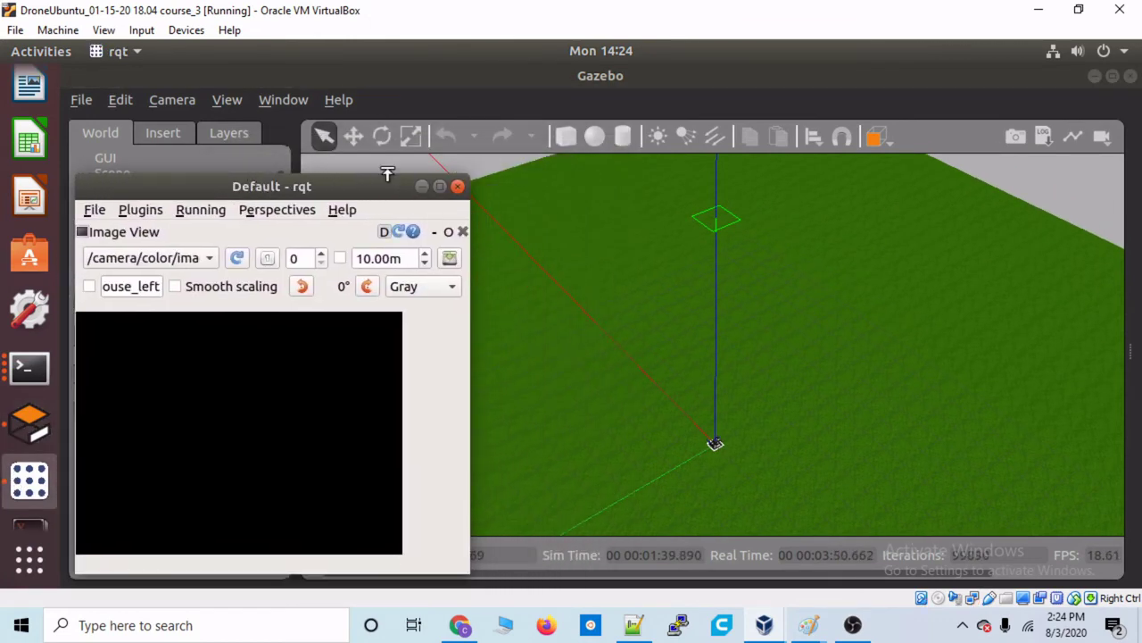
left_click_drag(469, 177, 435, 236)
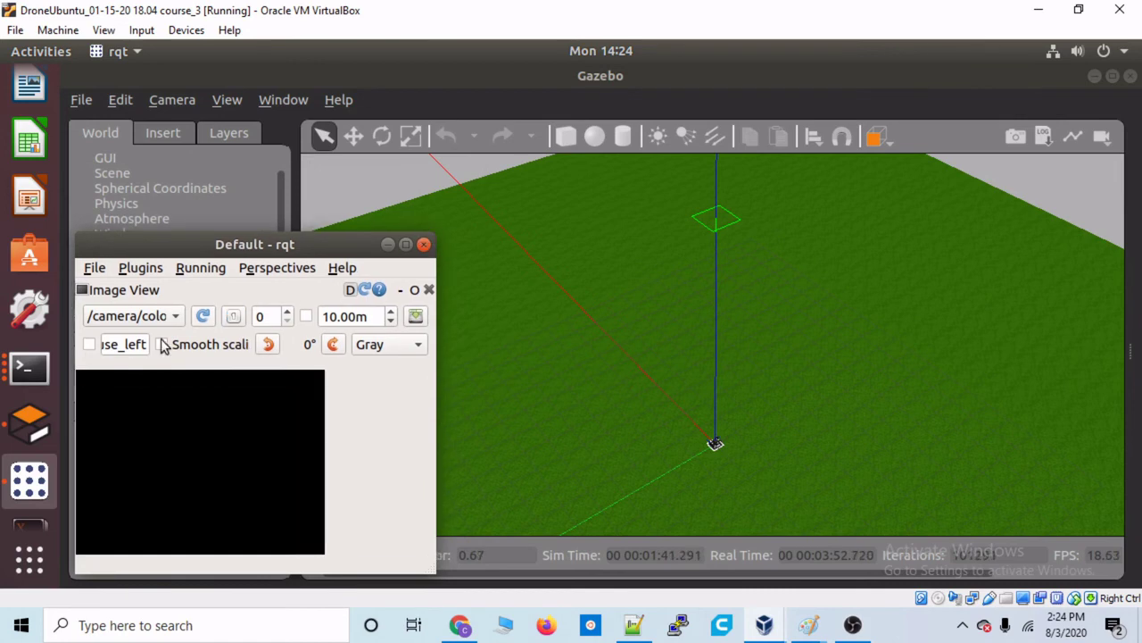
- Bring the SITL terminal to the front and shrink it so the camera image and the drone stay uncovered
left_click(30, 367)
left_click(208, 155)
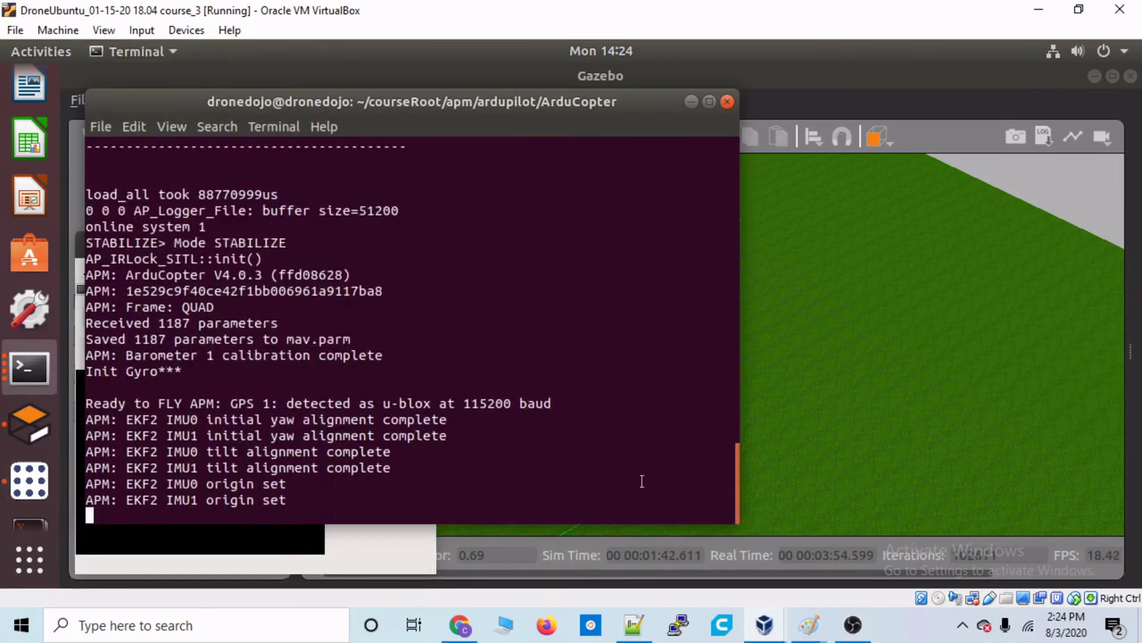
left_click_drag(736, 519, 456, 328)
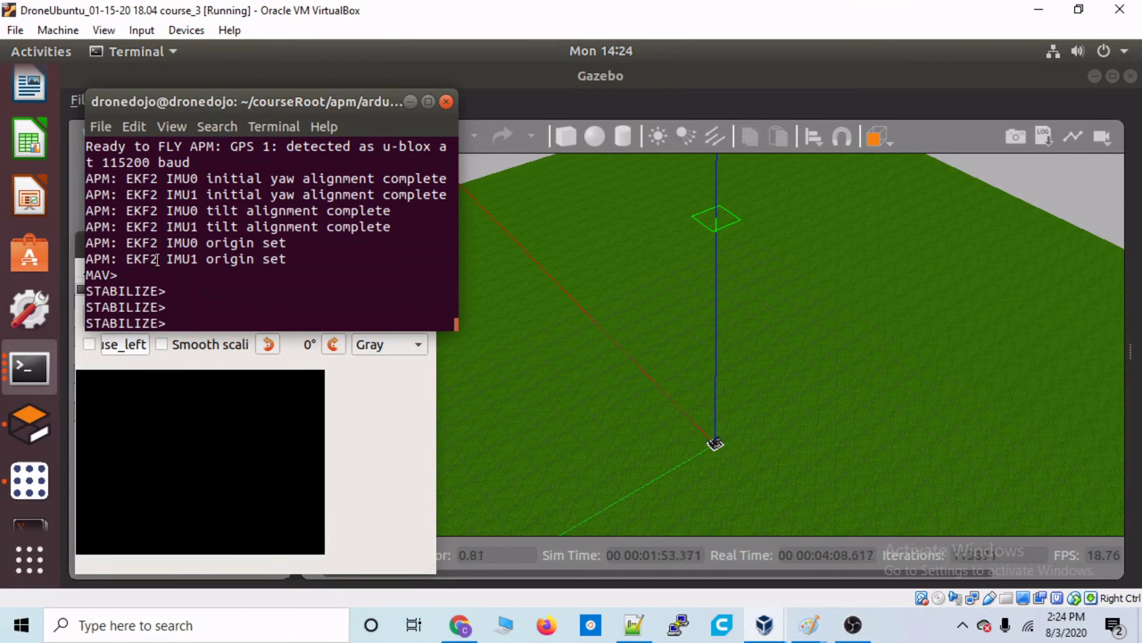
- Switch the drone to guided mode with the mode guided command at the STABILIZE prompt
key("Return")
key("Return")
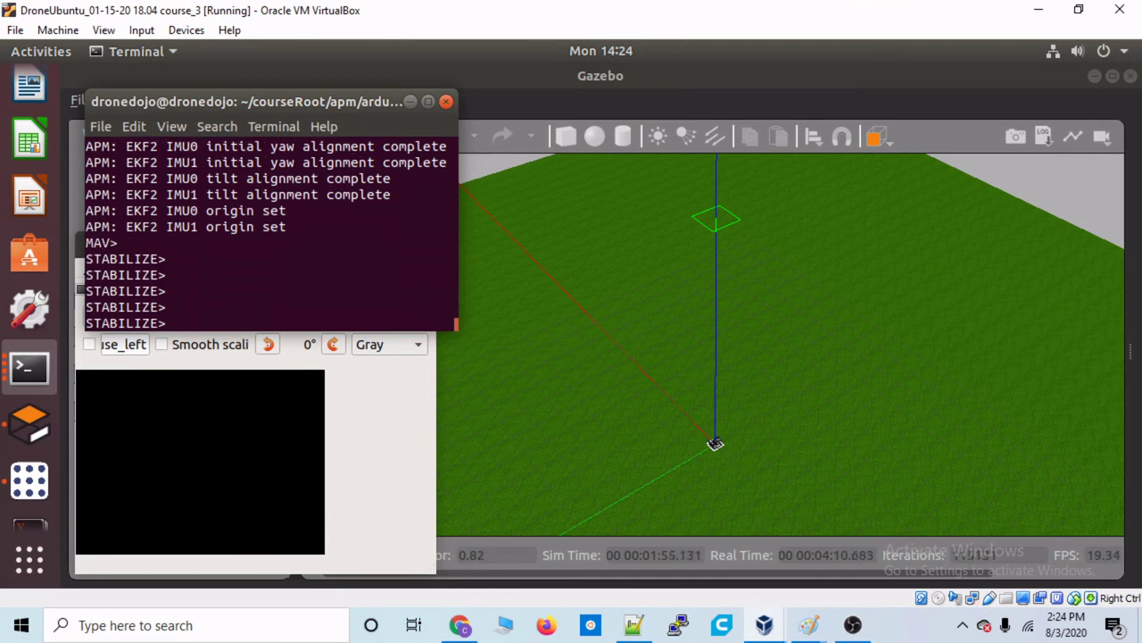
type("mode ")
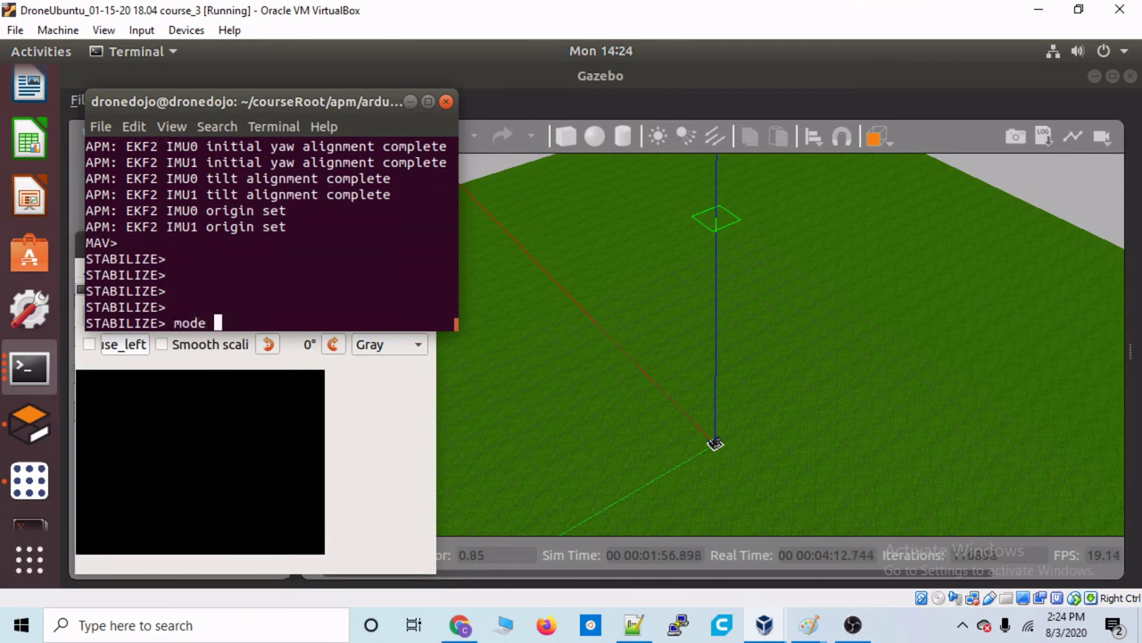
type("guided")
key("Return")
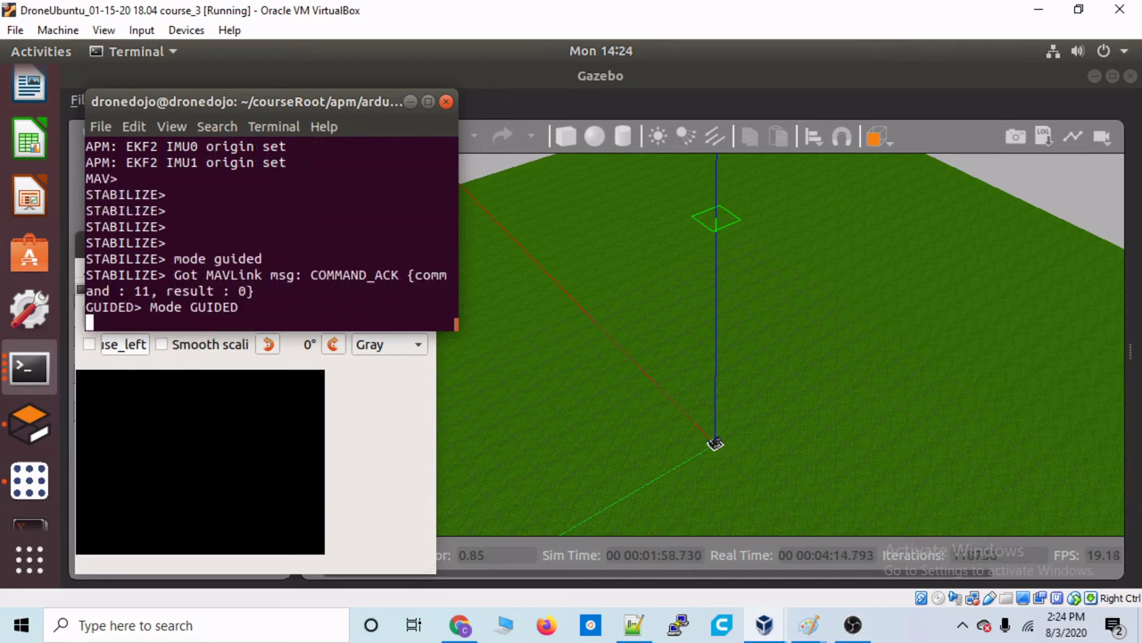
- Try to arm the drone's motors with the arm throttle command at the GUIDED prompt
key("Return")
key("Return")
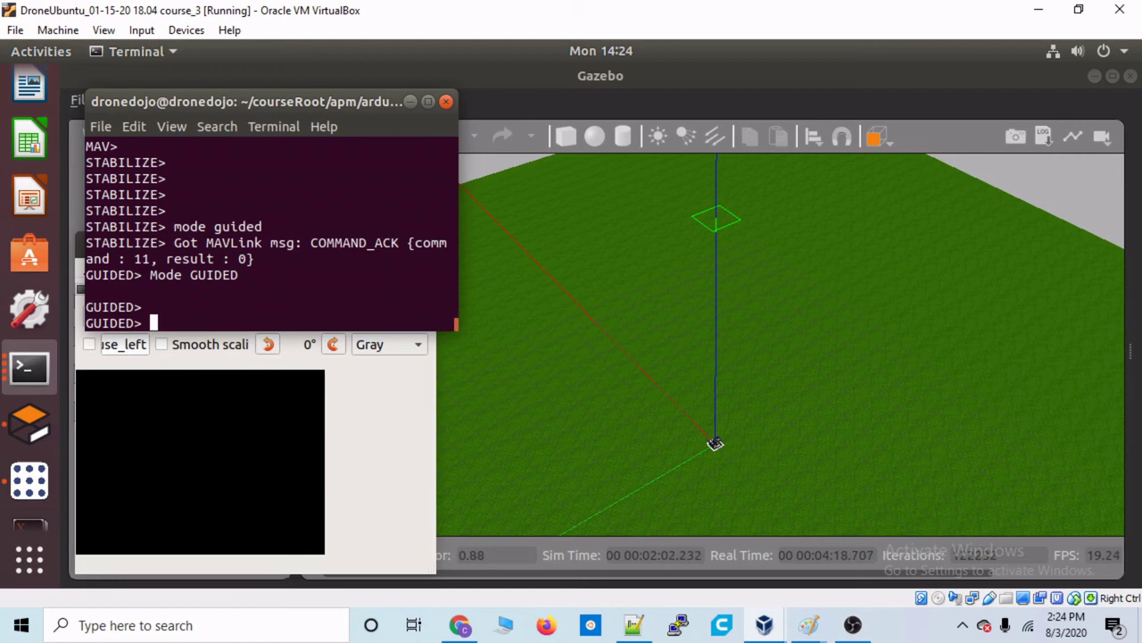
type("arm ")
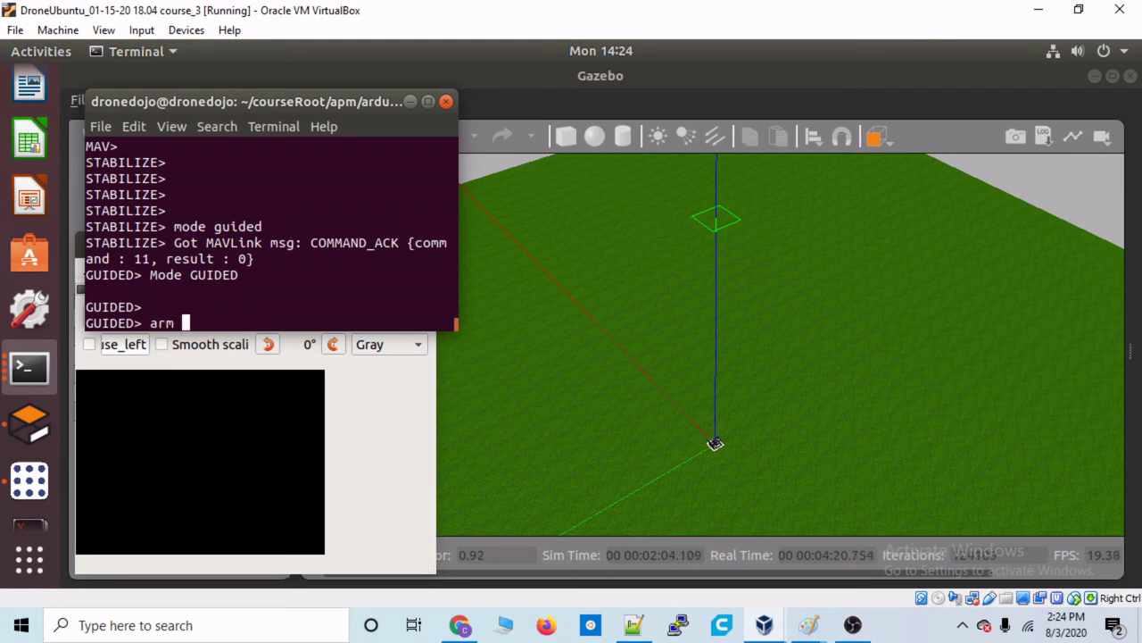
type("throttle")
key("Return")
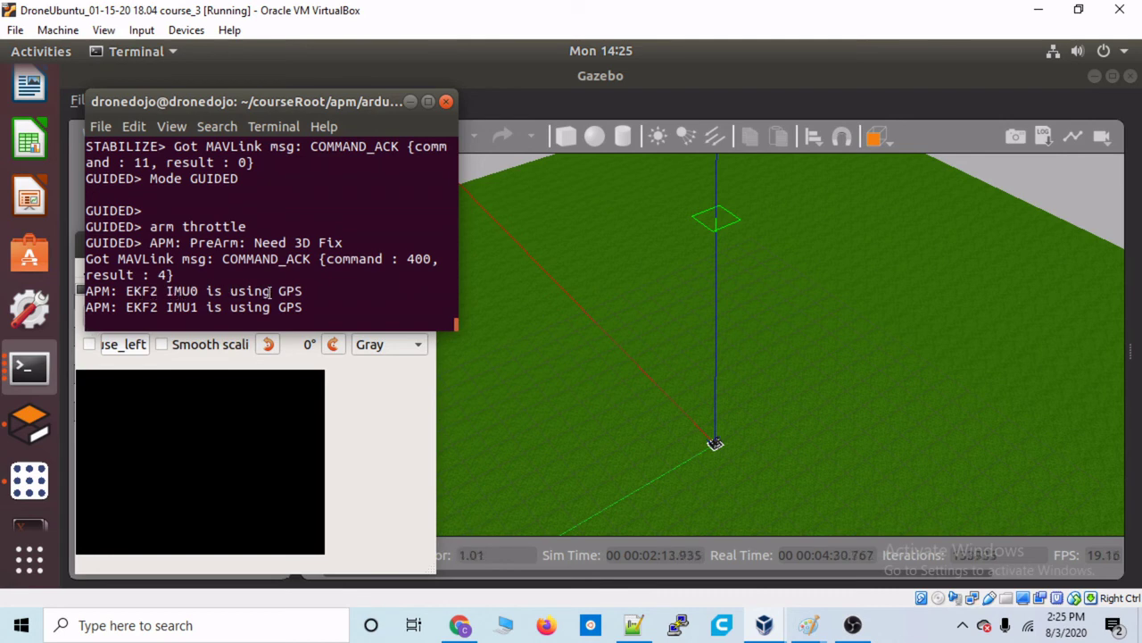
- Run the arm throttle command again to arm the drone for flight
key("Return")
key("Up")
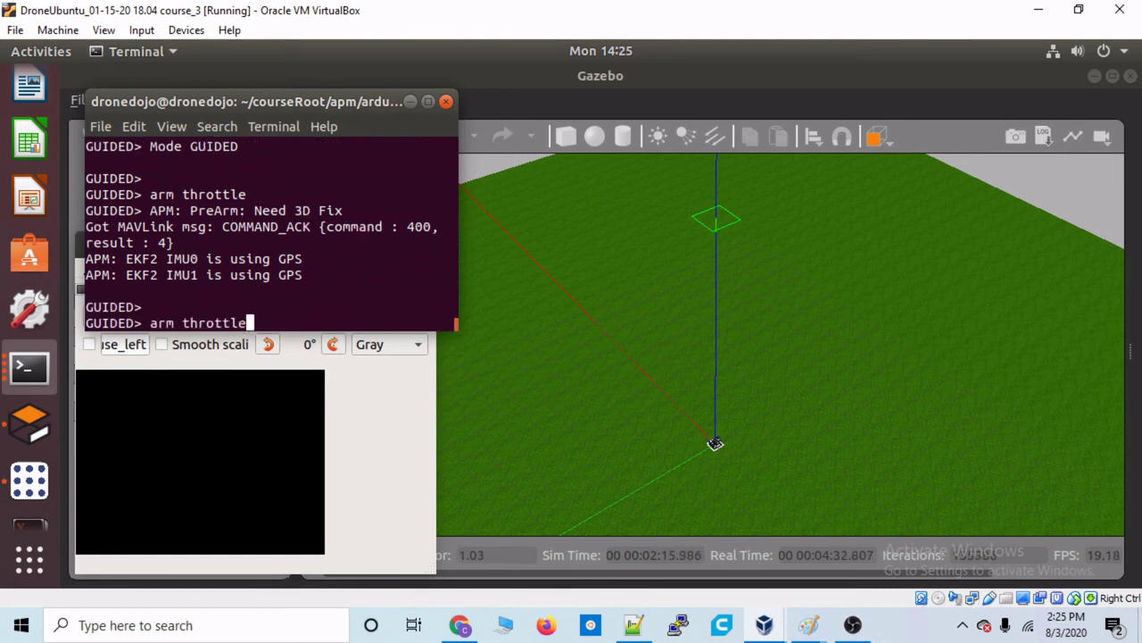
key("Return")
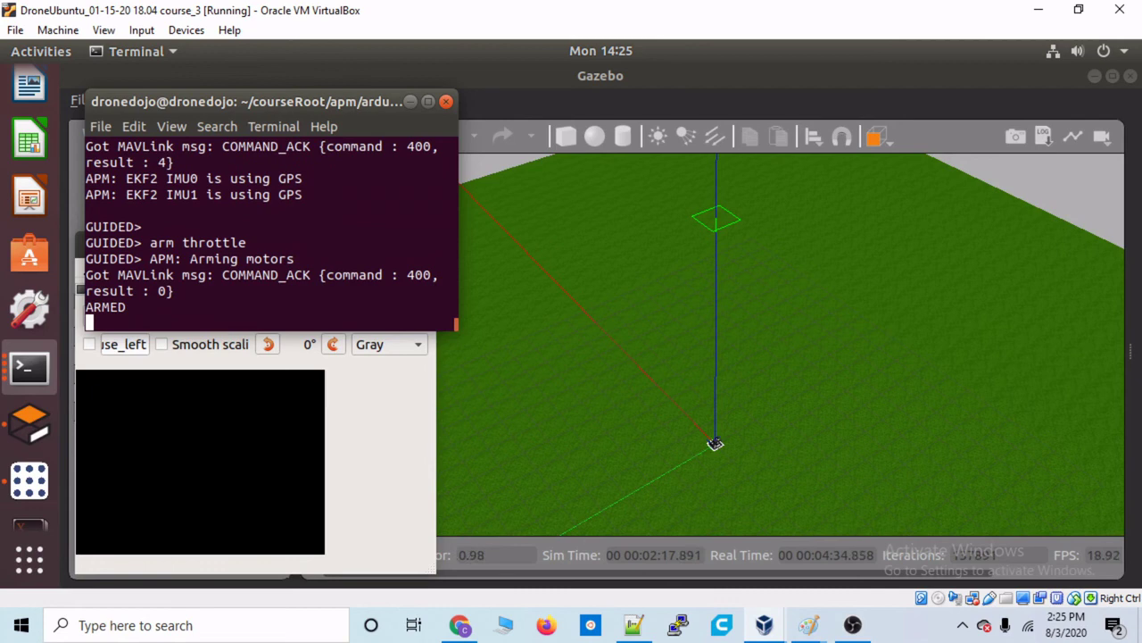
- Launch the drone with the takeoff 10 command and bring the rqt camera view to the front
key("Return")
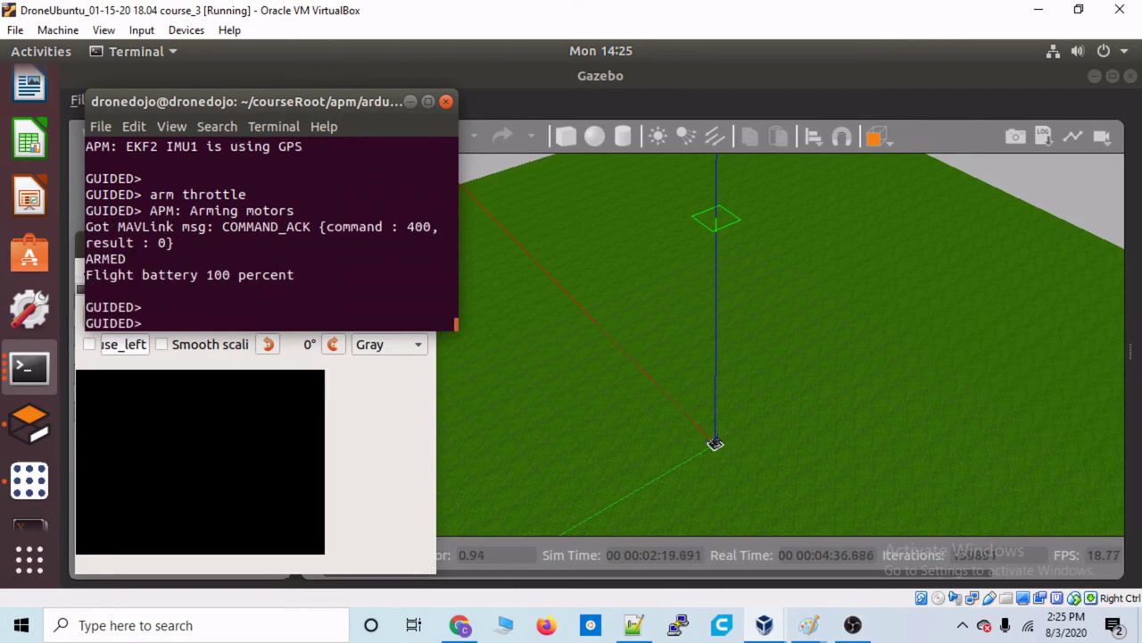
type("takeoff 10")
key("Return")
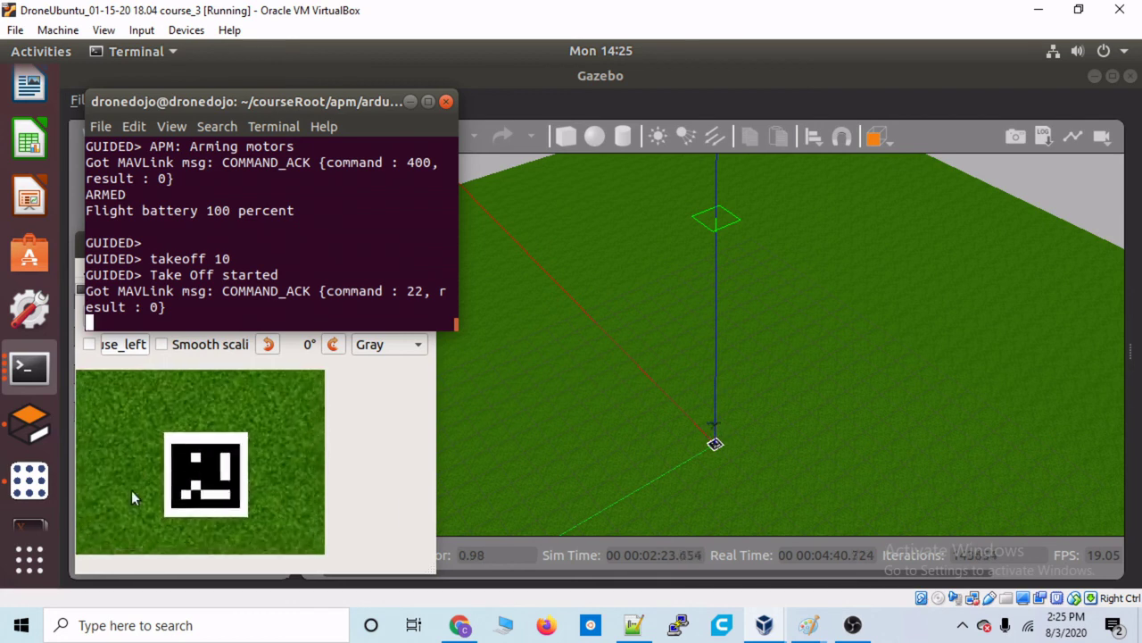
left_click(383, 448)
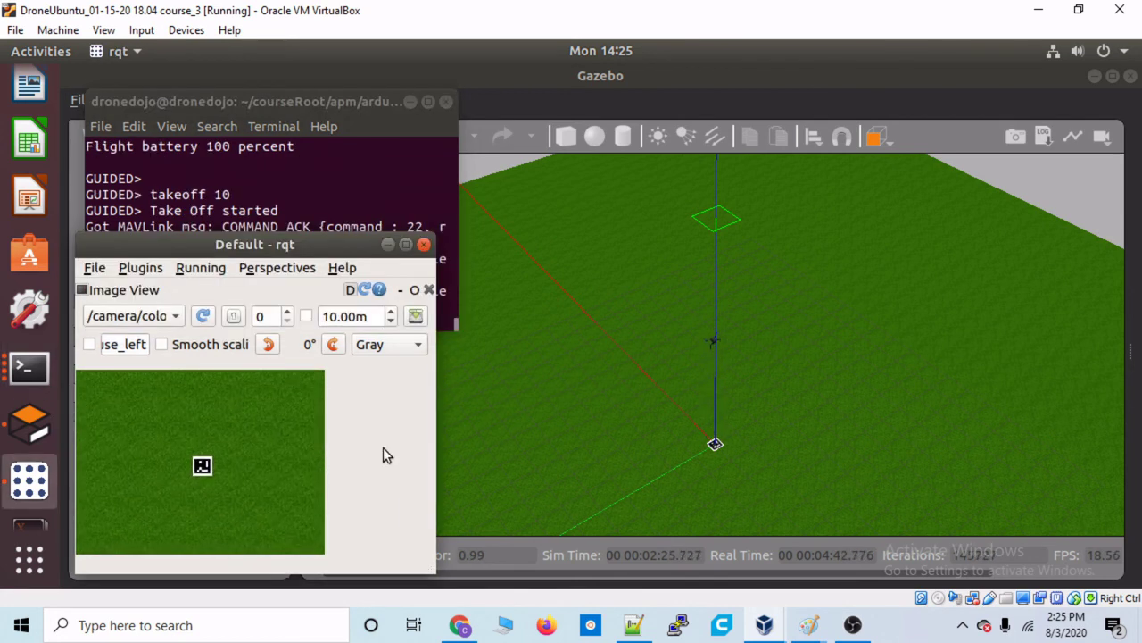